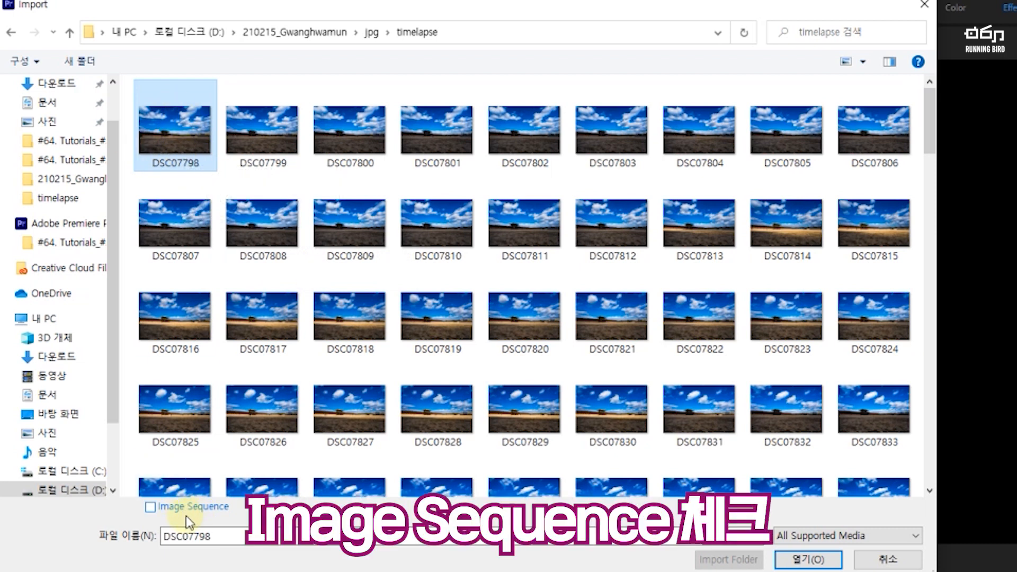
Step: Import DSC07798 from the timelapse folder as an image sequence and place it at the start of video track V1
{"action": "left_click", "coordinate": [150, 507]}
{"action": "left_click", "coordinate": [808, 560]}
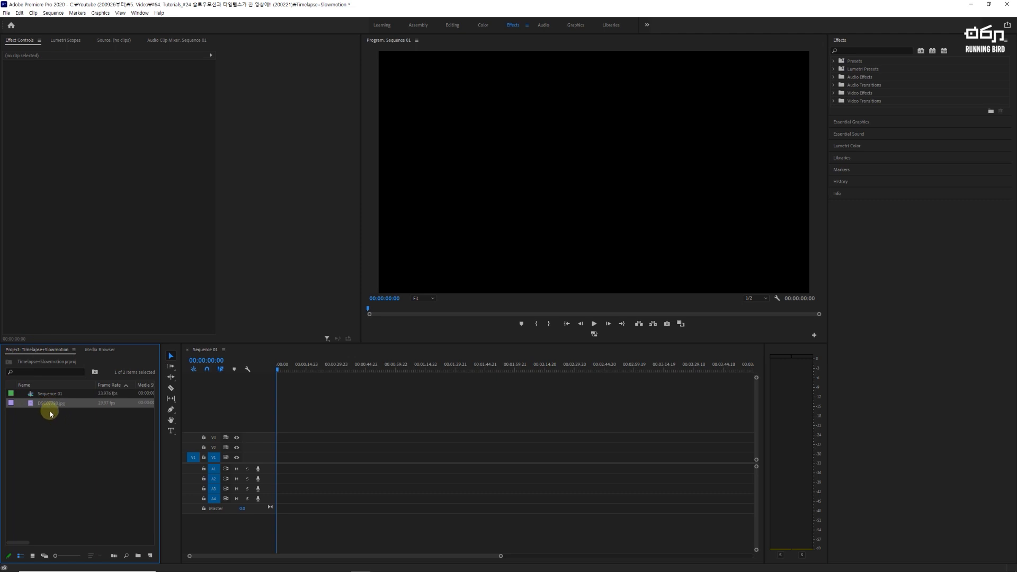
{"action": "left_click_drag", "start_coordinate": [43, 404], "coordinate": [282, 460]}
{"action": "left_click", "coordinate": [558, 308]}
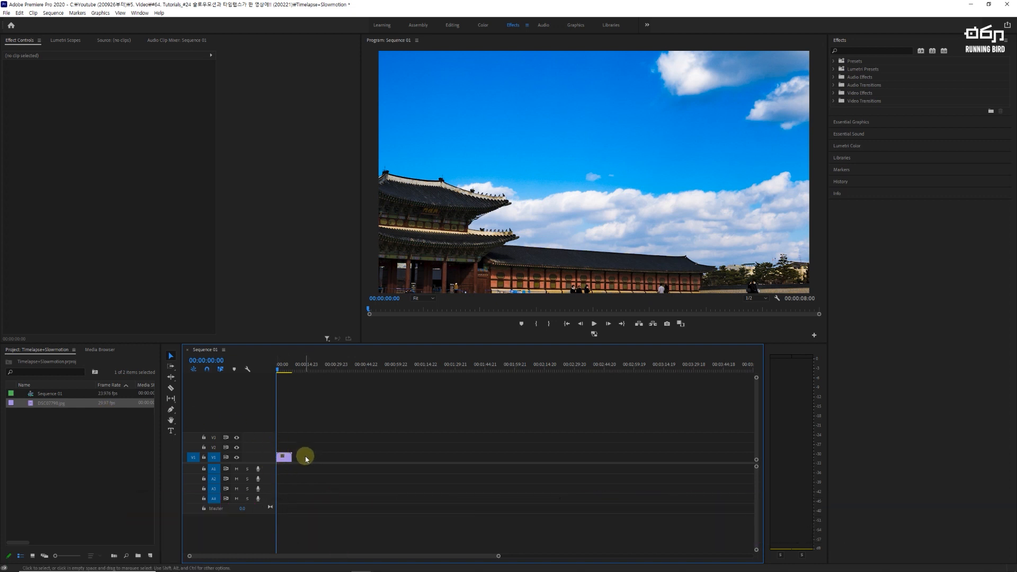
Step: Set the time-lapse clip's playback speed to 80%
{"action": "left_click", "coordinate": [289, 458]}
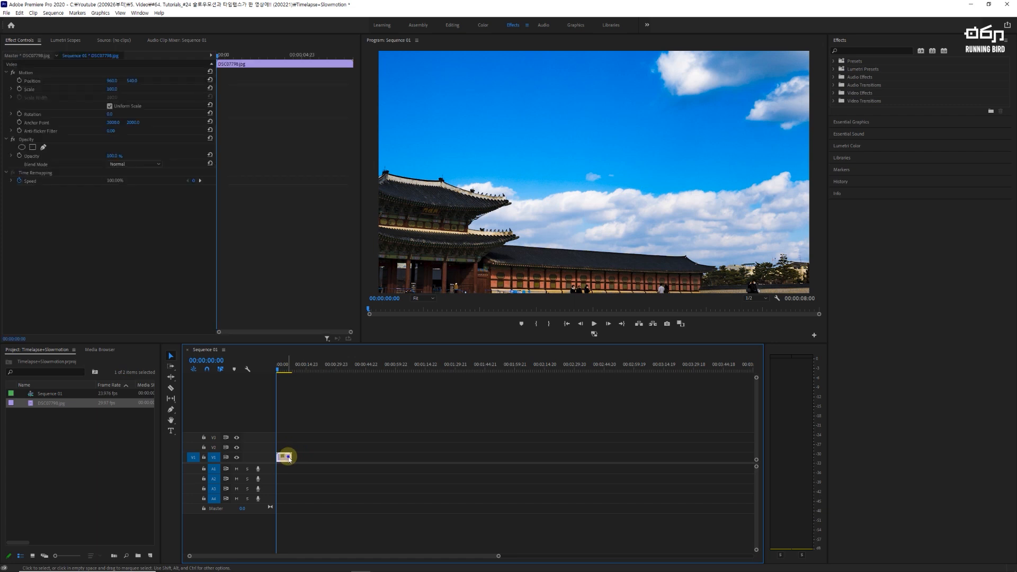
{"action": "right_click", "coordinate": [289, 459]}
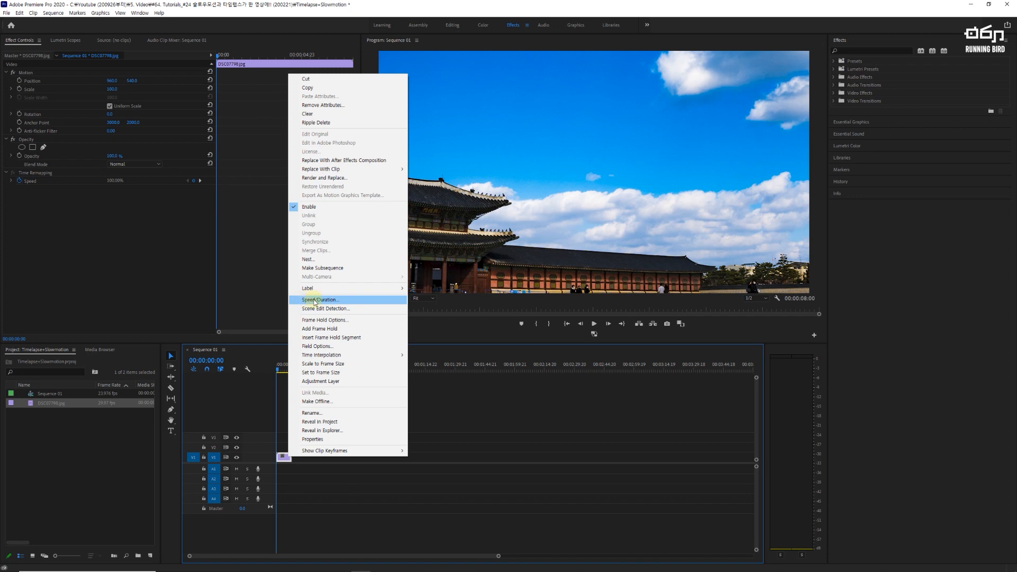
{"action": "left_click", "coordinate": [346, 299]}
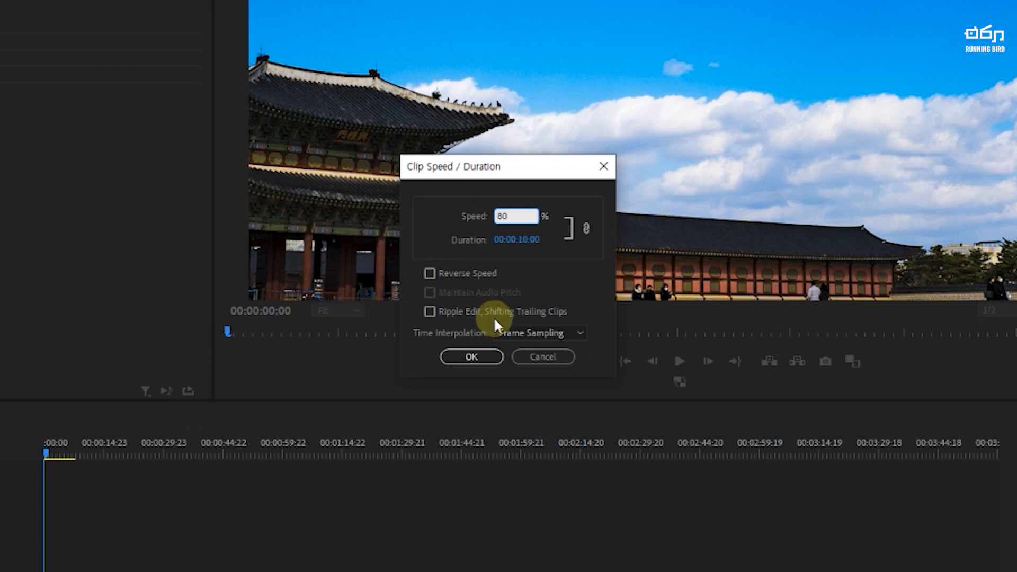
{"action": "left_click", "coordinate": [466, 357]}
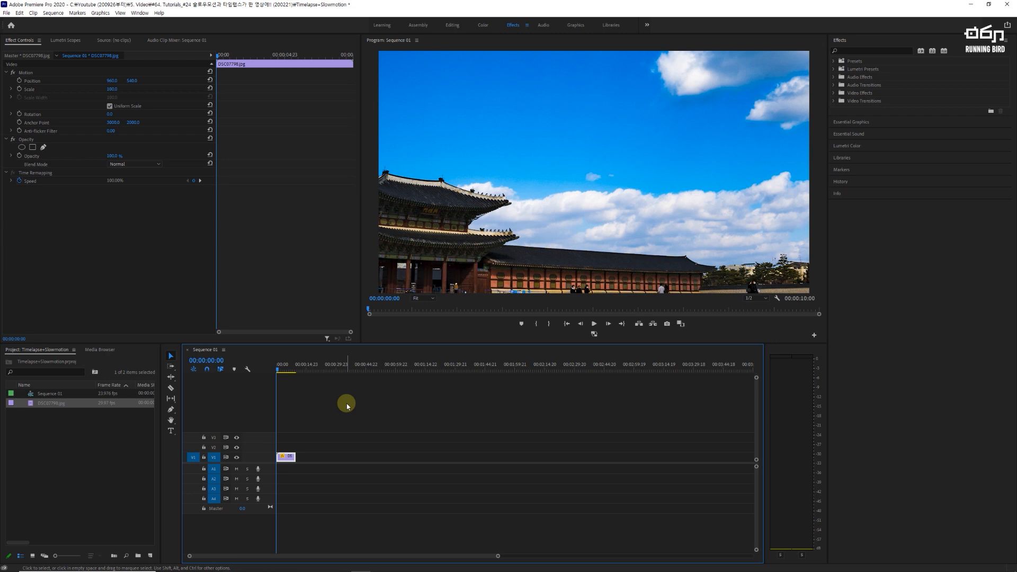
Step: Import the slow-motion video C0001 from the 210215_Gwanghwamun folder
{"action": "left_click", "coordinate": [6, 14]}
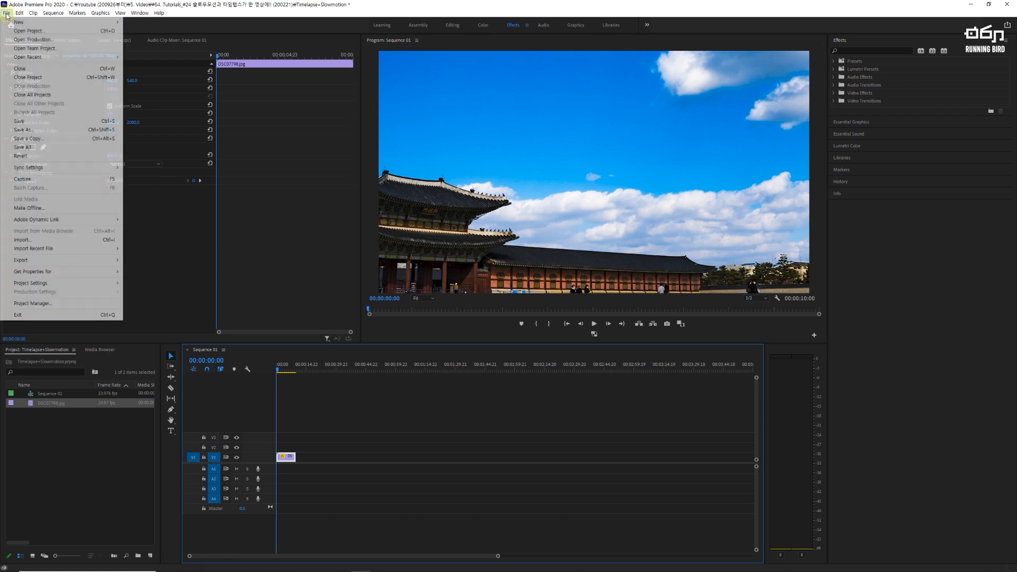
{"action": "left_click", "coordinate": [29, 241]}
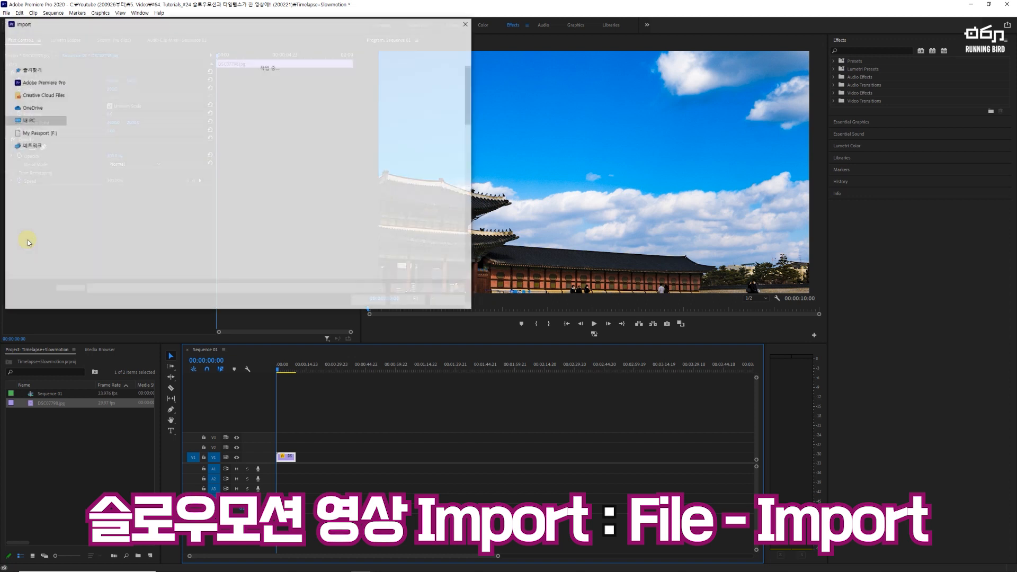
{"action": "left_click", "coordinate": [161, 38]}
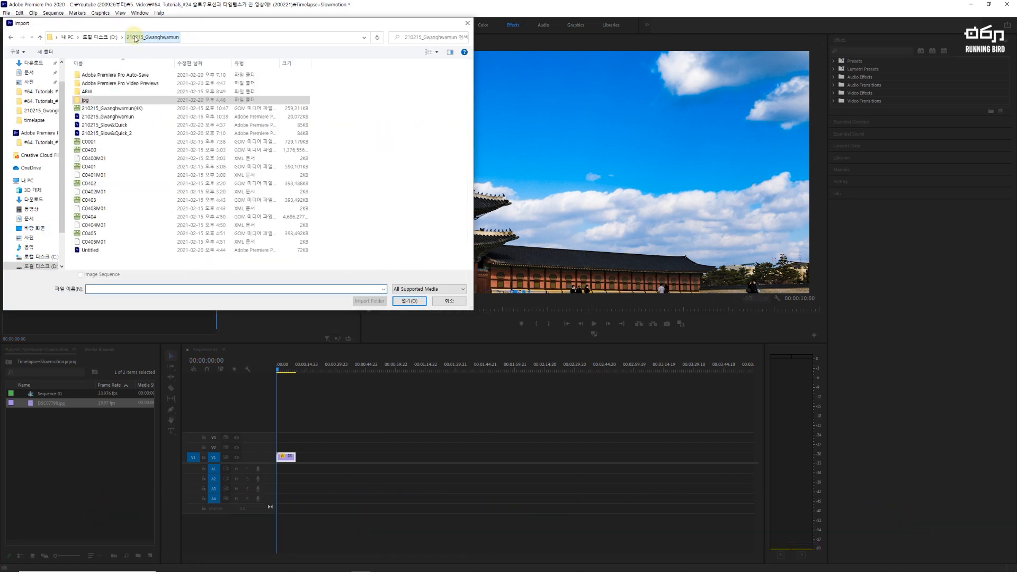
{"action": "left_click", "coordinate": [93, 142]}
{"action": "left_click", "coordinate": [410, 301]}
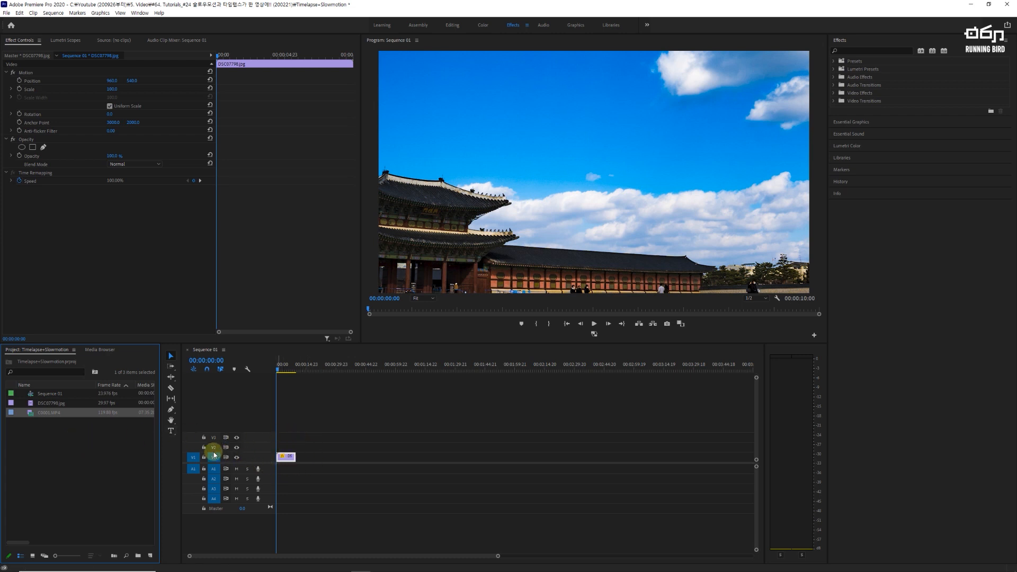
Step: Move the time-lapse clip up to V2 and place C0001.MP4 beneath it at the start of V1
{"action": "left_click_drag", "start_coordinate": [284, 458], "coordinate": [291, 447]}
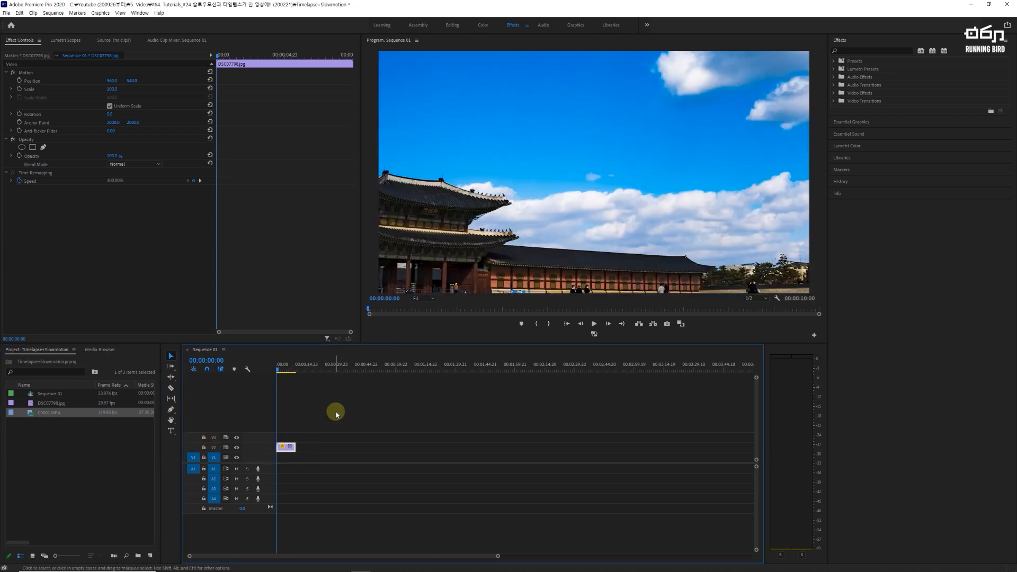
{"action": "left_click_drag", "start_coordinate": [59, 413], "coordinate": [305, 462]}
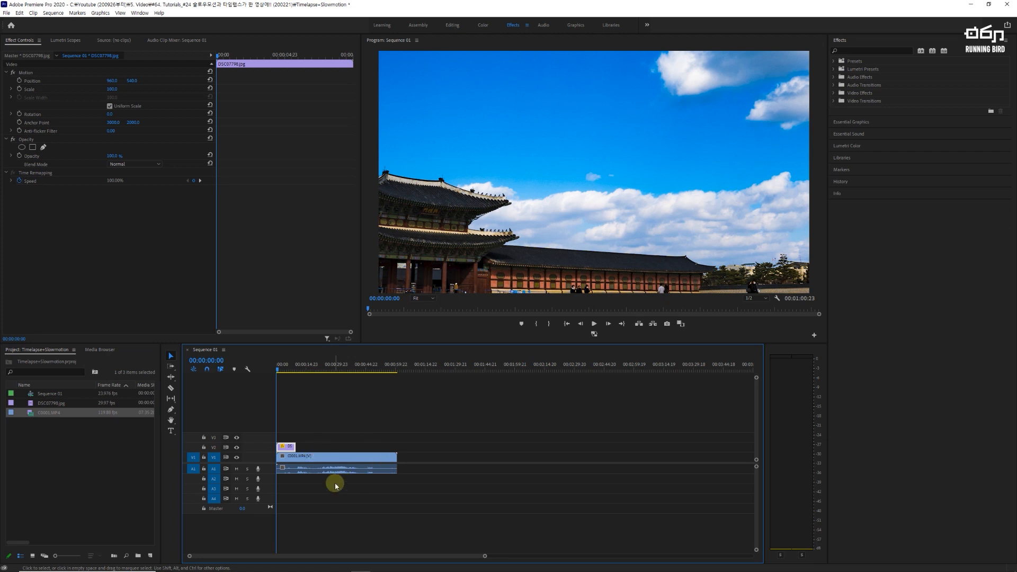
{"action": "left_click", "coordinate": [316, 366]}
Step: Unlink the video and audio of the C0001.MP4 clip
{"action": "left_click", "coordinate": [345, 470]}
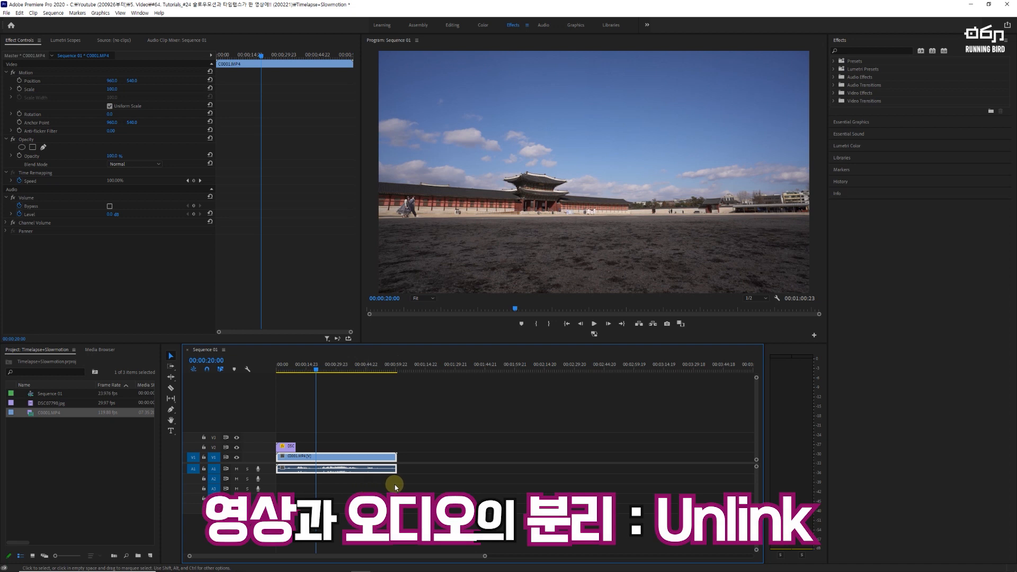
{"action": "right_click", "coordinate": [362, 457]}
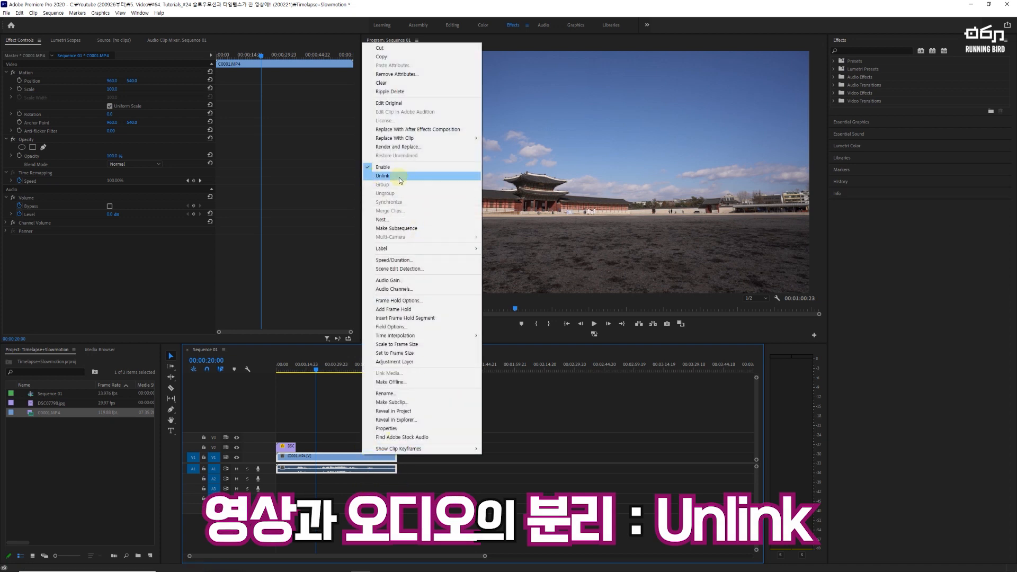
{"action": "left_click", "coordinate": [425, 177]}
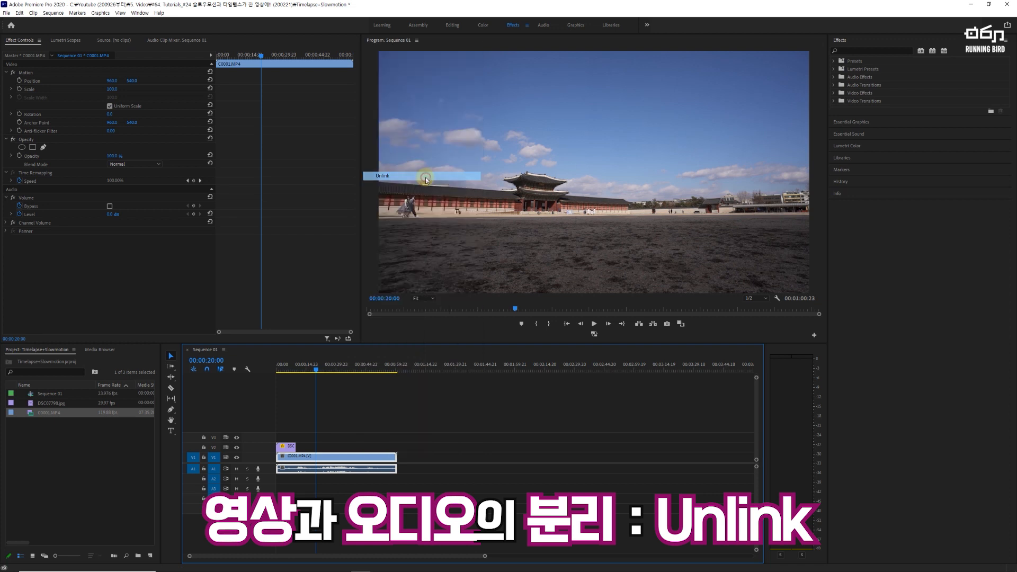
{"action": "left_click", "coordinate": [423, 420]}
Step: Delete the separated audio of C0001.MP4 from track A1, keeping its video
{"action": "left_click", "coordinate": [371, 456]}
{"action": "left_click", "coordinate": [363, 471]}
{"action": "left_click", "coordinate": [364, 457]}
{"action": "left_click", "coordinate": [360, 470]}
{"action": "left_click", "coordinate": [366, 458]}
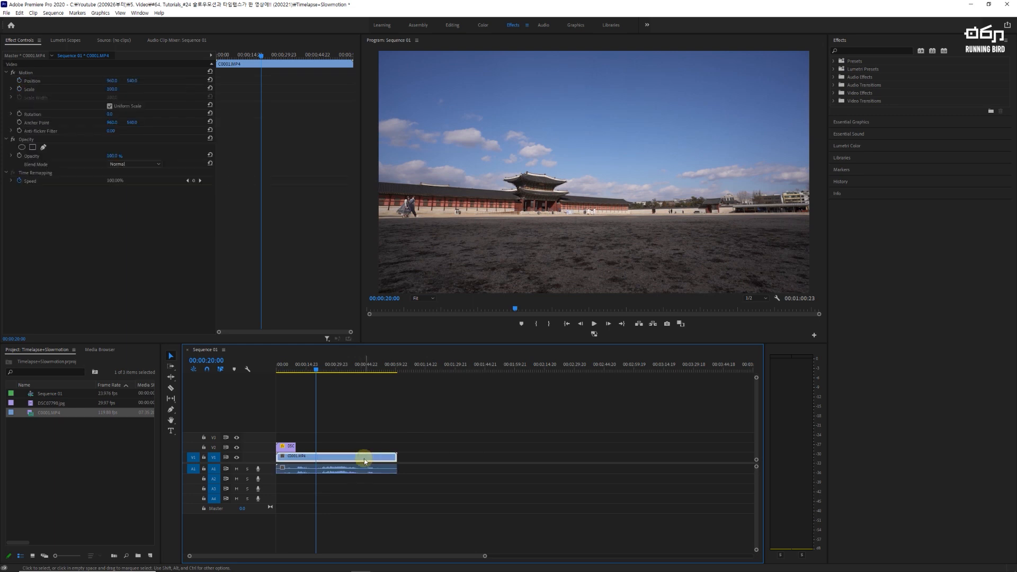
{"action": "left_click", "coordinate": [361, 470]}
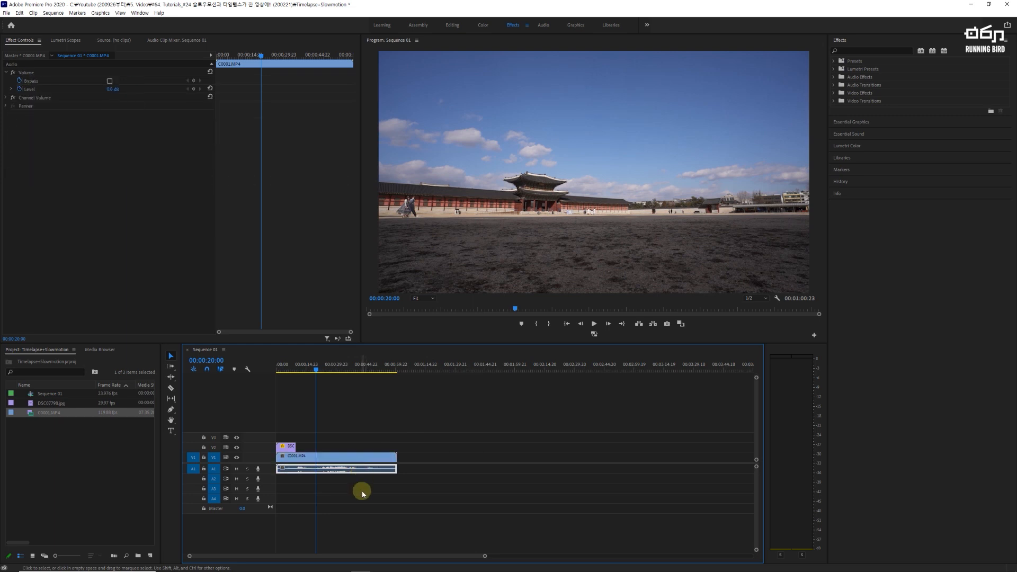
{"action": "key", "text": "Delete"}
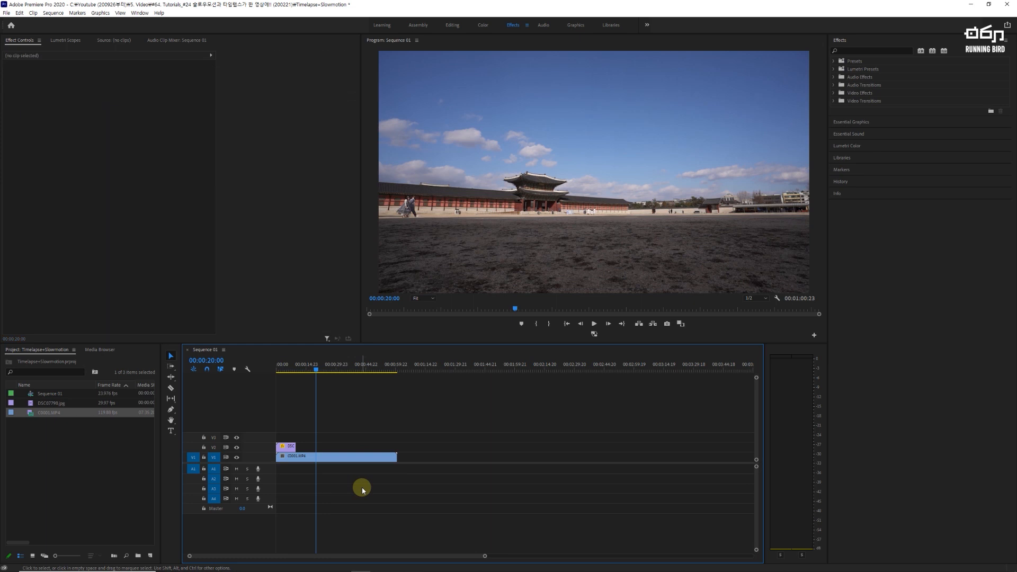
Step: Set the C0001.MP4 video clip's playback speed to 20%
{"action": "left_click", "coordinate": [349, 457]}
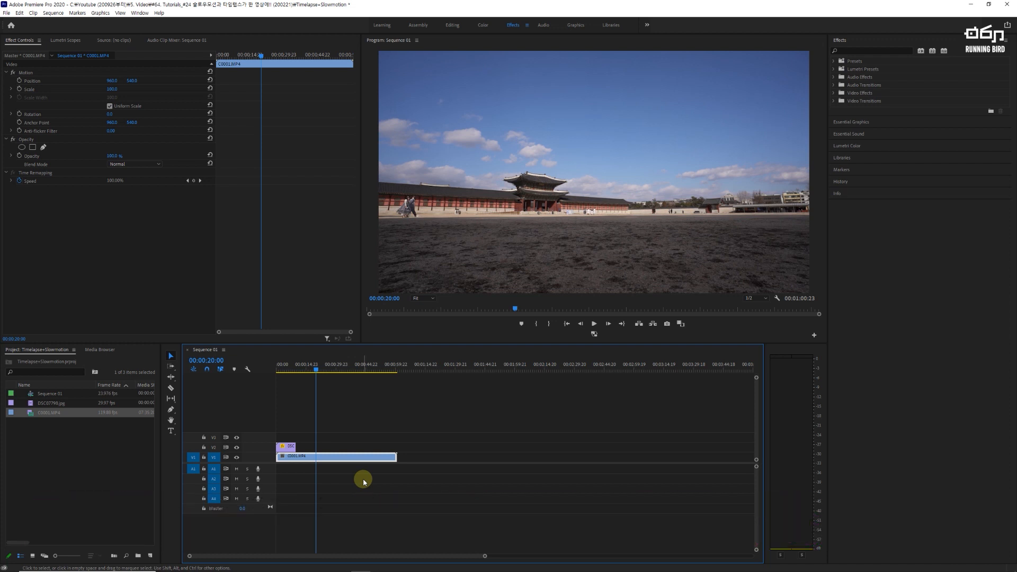
{"action": "right_click", "coordinate": [363, 457]}
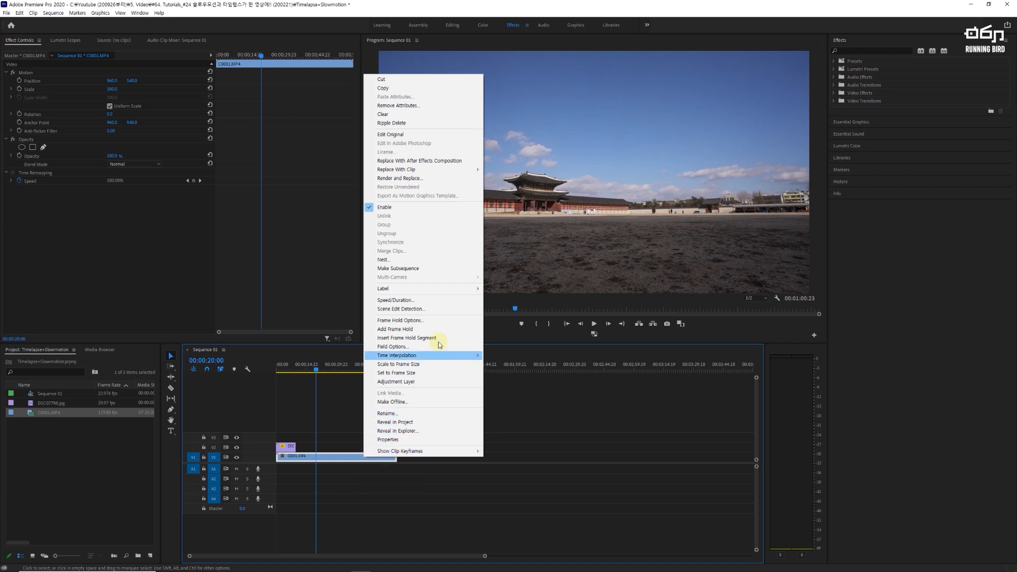
{"action": "left_click", "coordinate": [437, 301]}
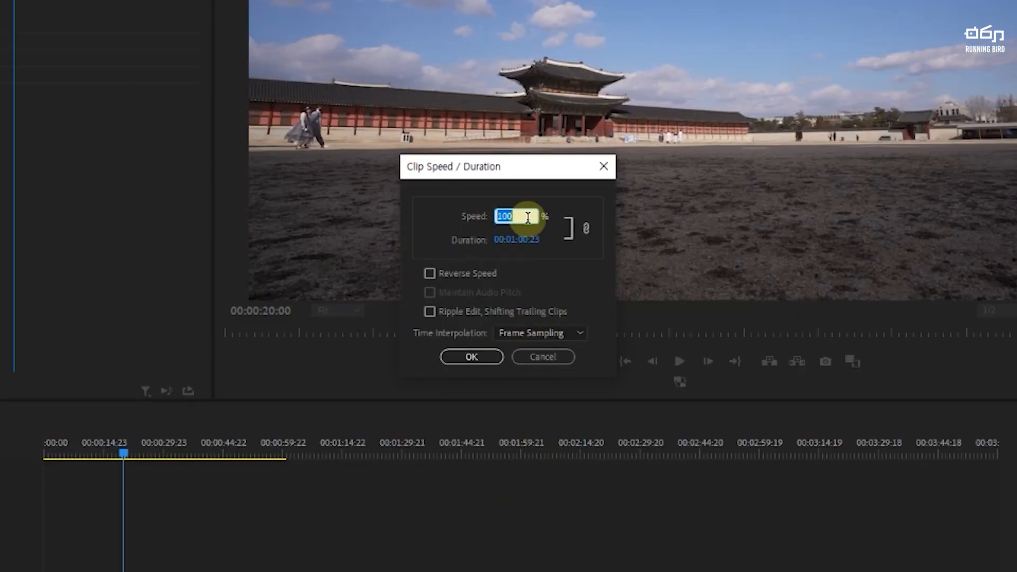
{"action": "type", "text": "25"}
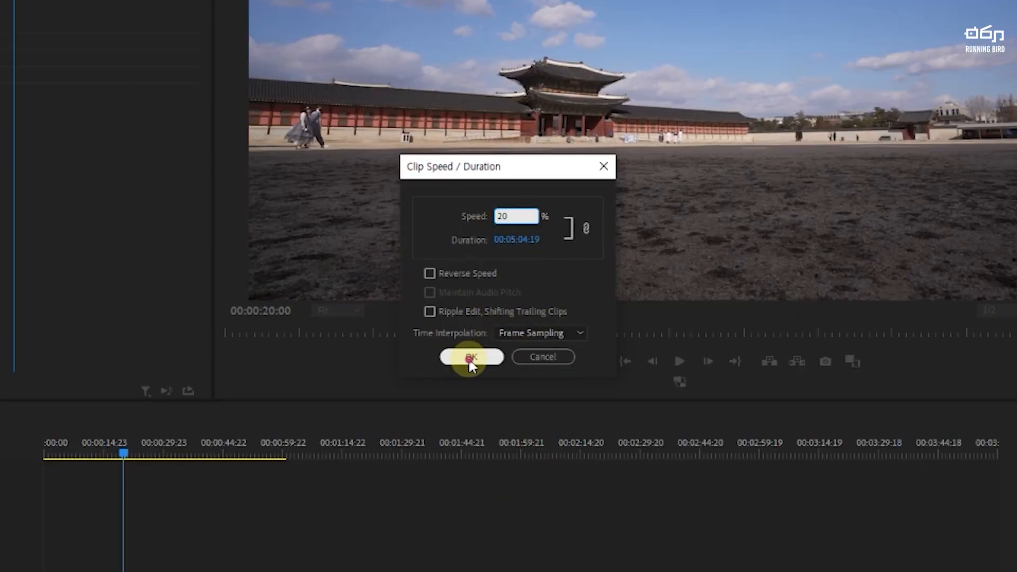
{"action": "left_click", "coordinate": [468, 357]}
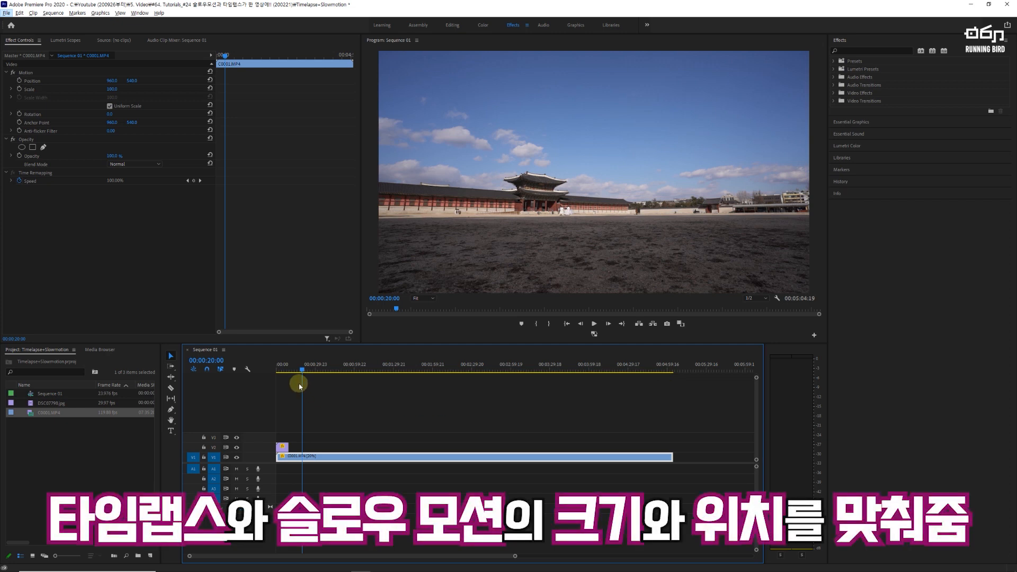
Step: Position the playhead at 00:00:04:14 over the time-lapse clip on V2 and select that clip
{"action": "left_click", "coordinate": [284, 371]}
{"action": "left_click_drag", "start_coordinate": [284, 371], "coordinate": [313, 364]}
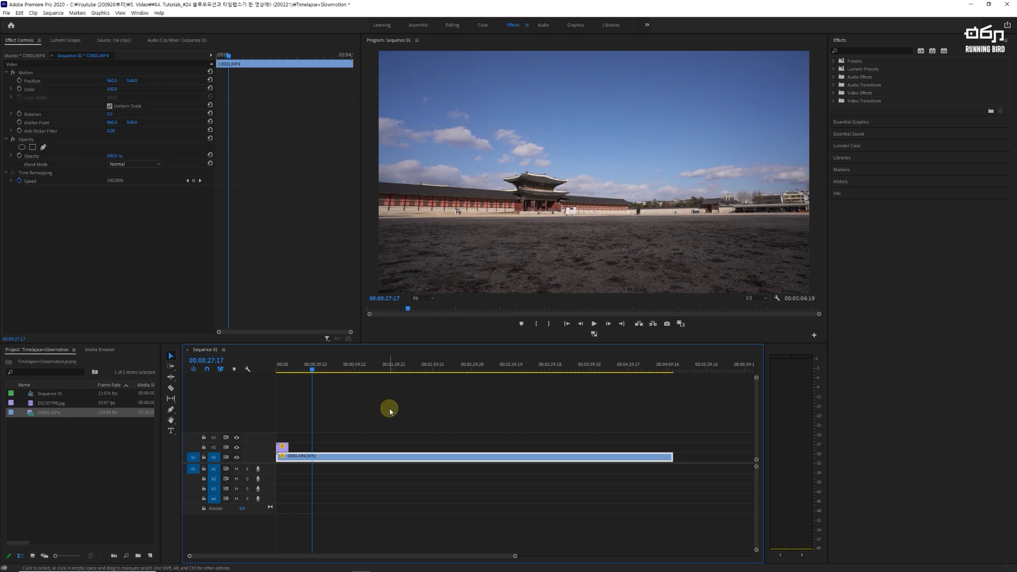
{"action": "left_click", "coordinate": [283, 369]}
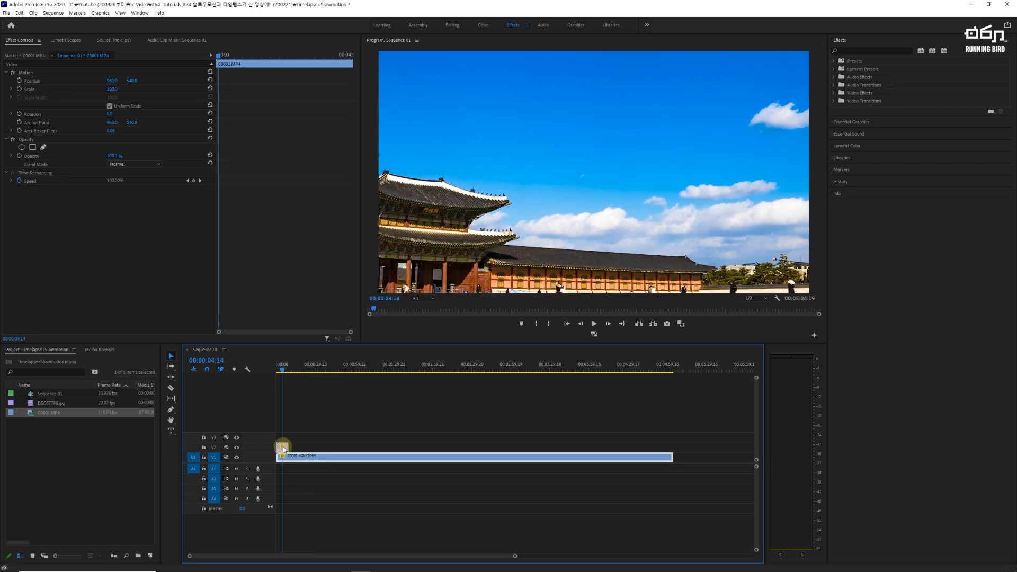
{"action": "key", "text": "="}
{"action": "key", "text": "="}
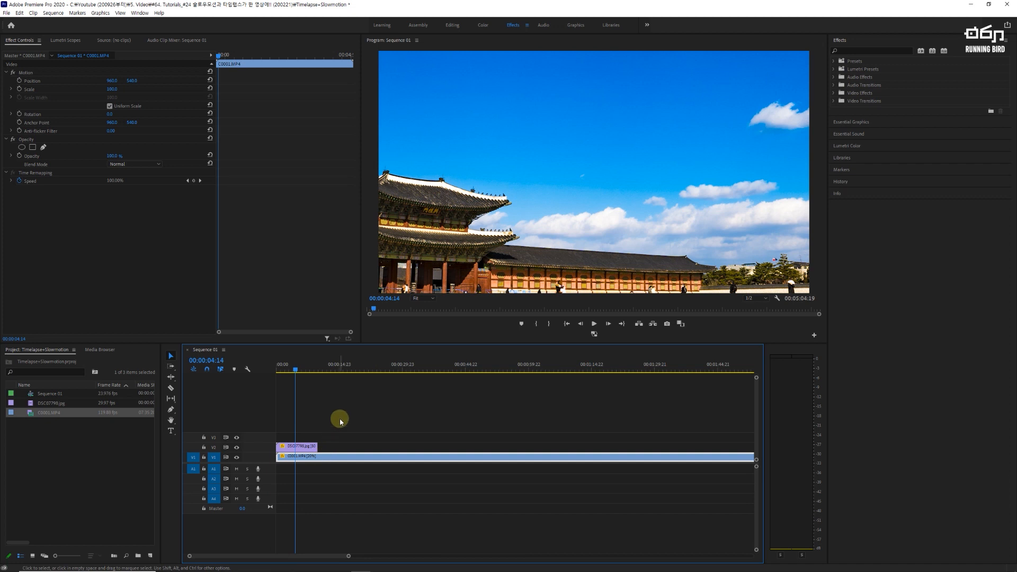
{"action": "left_click", "coordinate": [300, 450]}
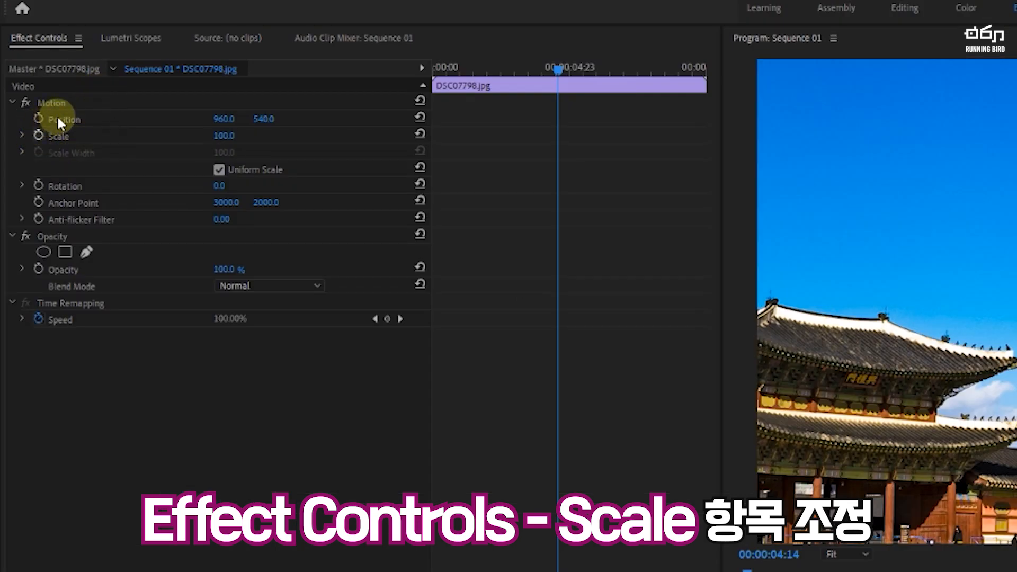
Step: Try scaling the time-lapse clip to 50 and to 70
{"action": "left_click", "coordinate": [222, 135]}
{"action": "type", "text": "50"}
{"action": "key", "text": "Return"}
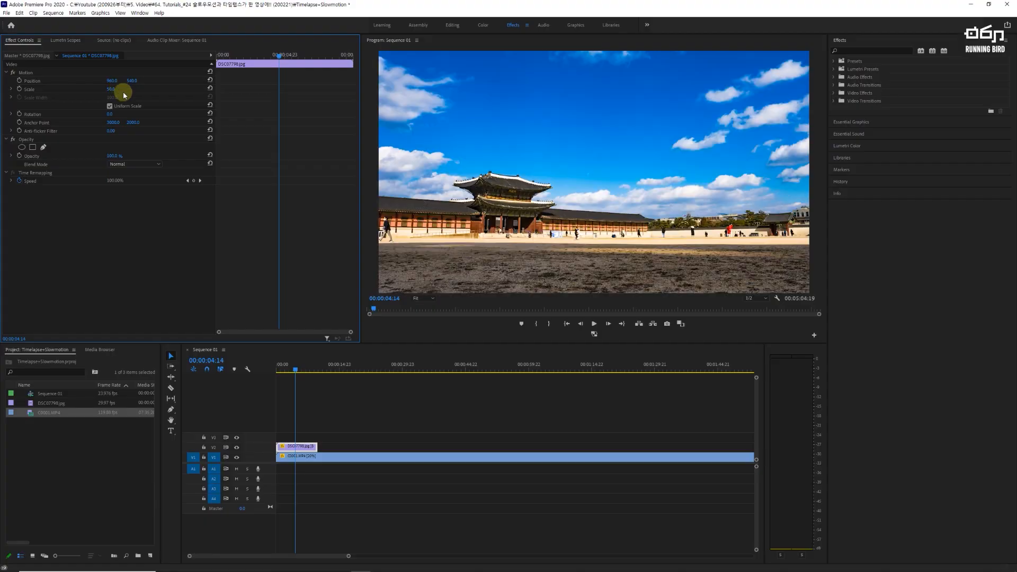
{"action": "left_click", "coordinate": [114, 89]}
{"action": "type", "text": "70"}
{"action": "key", "text": "Return"}
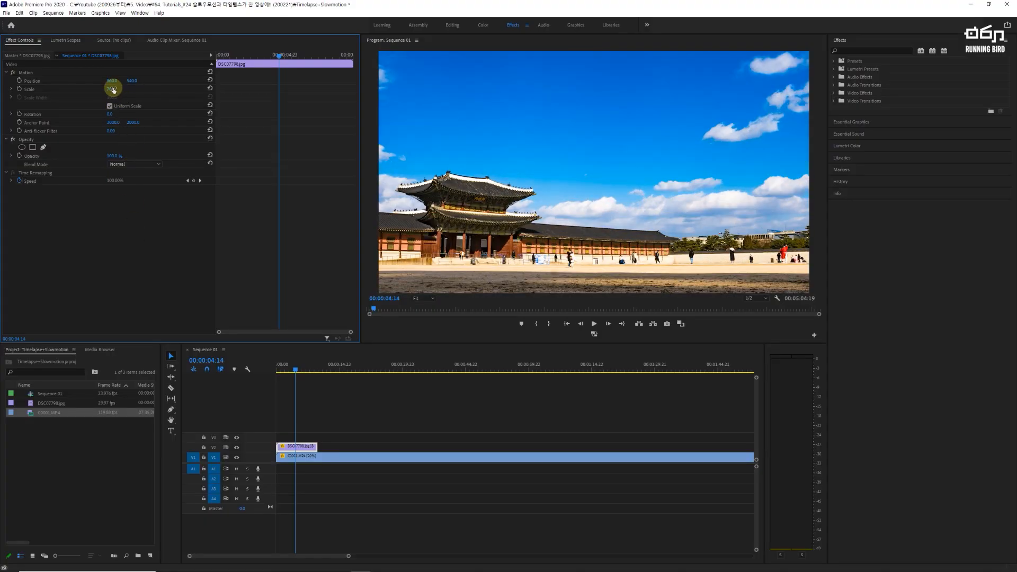
Step: Toggle the visibility of track V2 to compare the time-lapse framing with the slow-motion clip below it
{"action": "left_click", "coordinate": [237, 447]}
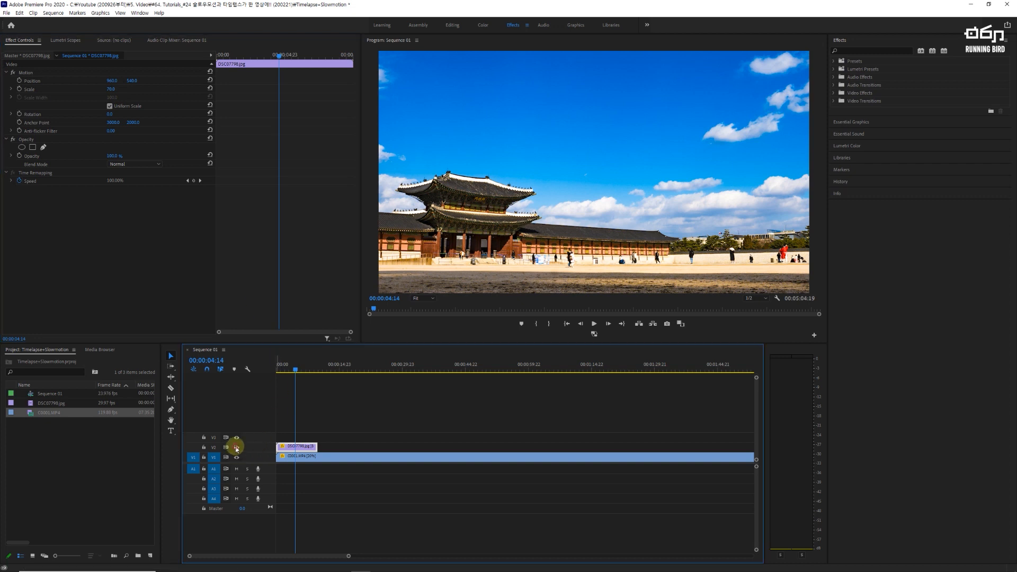
{"action": "left_click", "coordinate": [237, 448]}
{"action": "left_click", "coordinate": [236, 448]}
{"action": "left_click", "coordinate": [237, 447]}
{"action": "left_click", "coordinate": [237, 447]}
{"action": "left_click", "coordinate": [237, 447]}
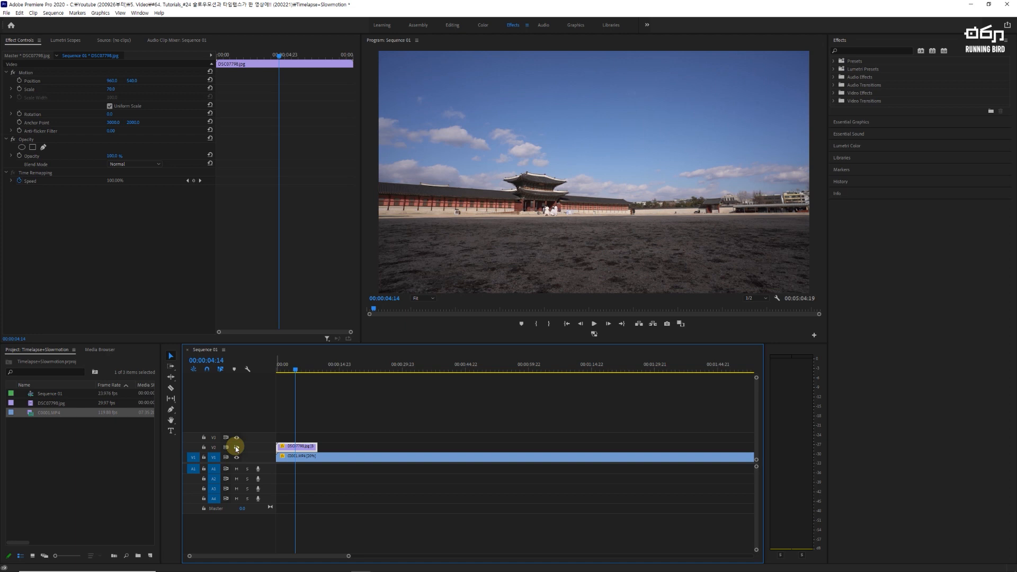
{"action": "left_click", "coordinate": [237, 448]}
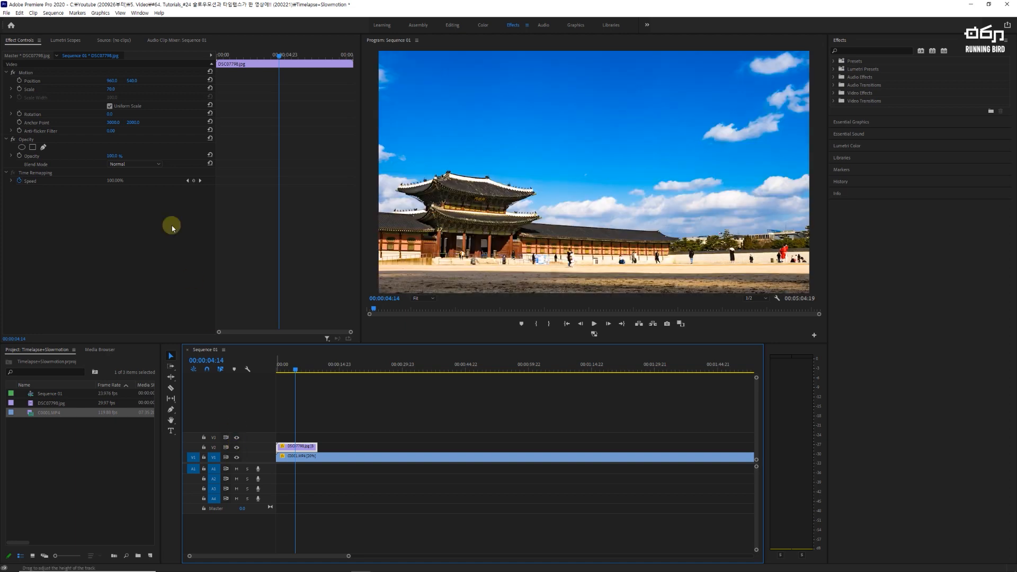
Step: Set the time-lapse clip's scale to 32
{"action": "left_click", "coordinate": [116, 88]}
{"action": "type", "text": "32"}
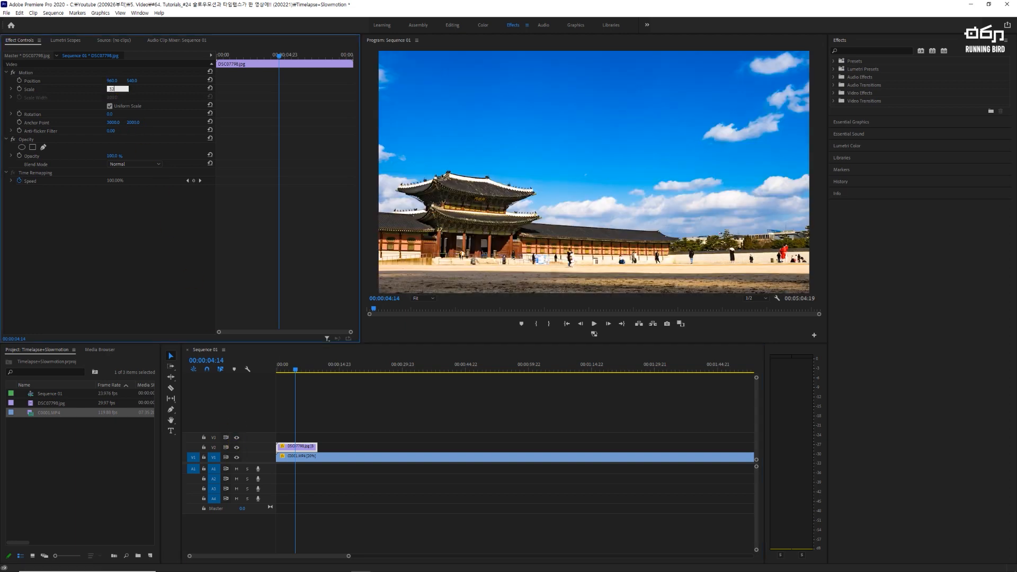
{"action": "key", "text": "Return"}
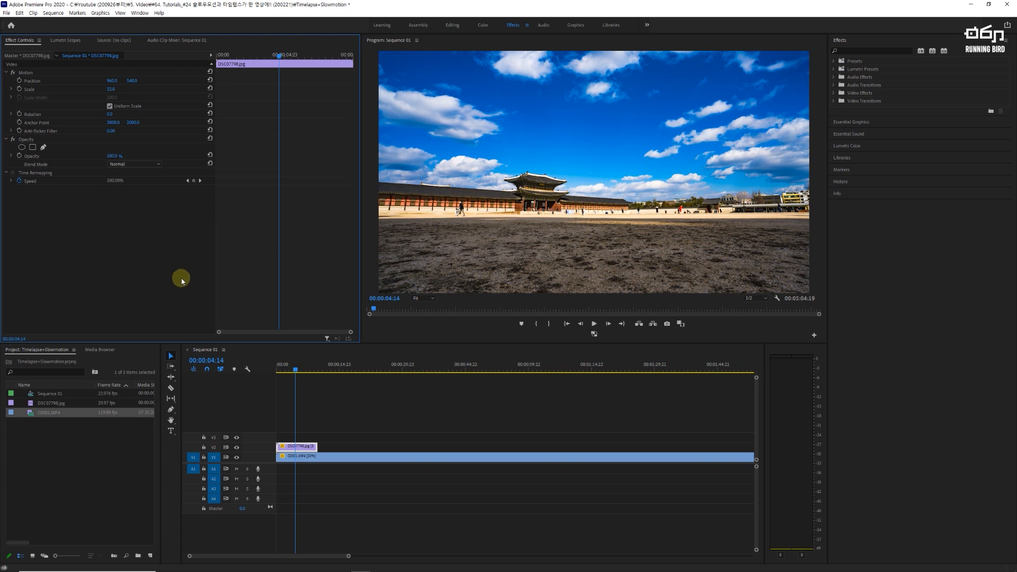
Step: Toggle track V2's output off and on repeatedly at 00:00:04:14 to compare the rescaled time-lapse with the slow-motion clip below it
{"action": "left_click", "coordinate": [237, 447]}
{"action": "left_click", "coordinate": [237, 447]}
{"action": "left_click", "coordinate": [237, 448]}
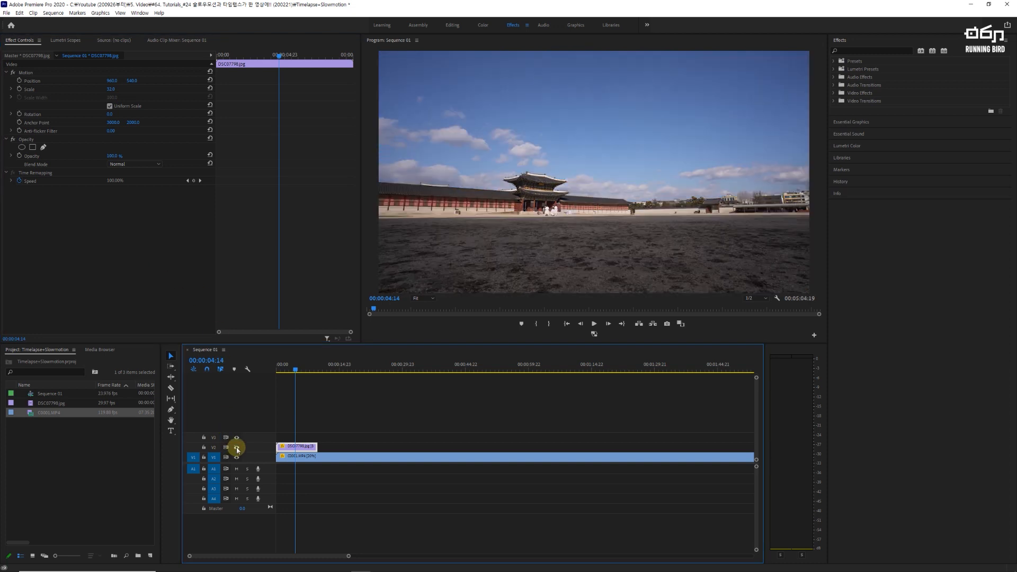
{"action": "left_click", "coordinate": [237, 448]}
{"action": "left_click", "coordinate": [236, 448]}
{"action": "left_click", "coordinate": [237, 448]}
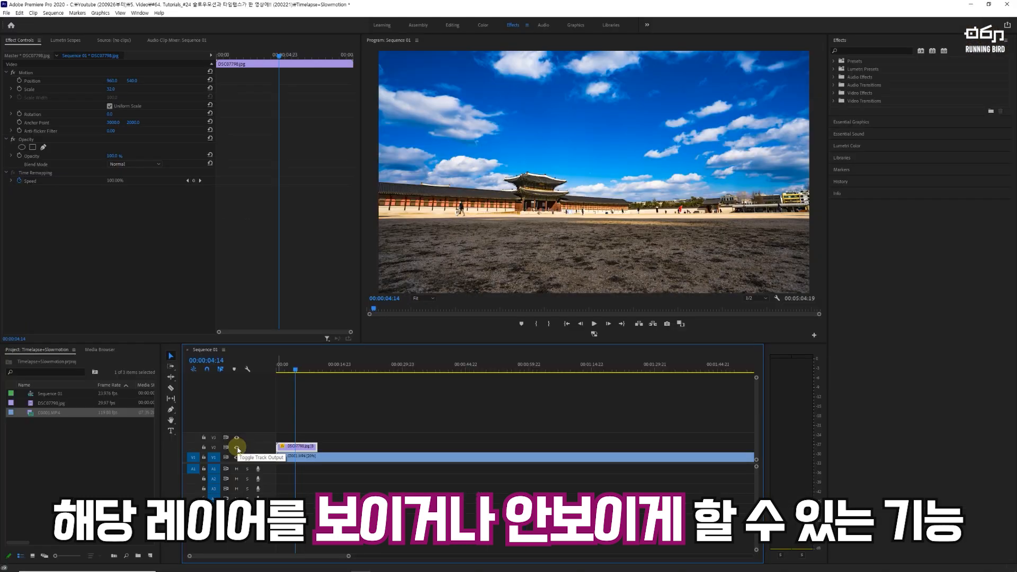
{"action": "left_click", "coordinate": [237, 449]}
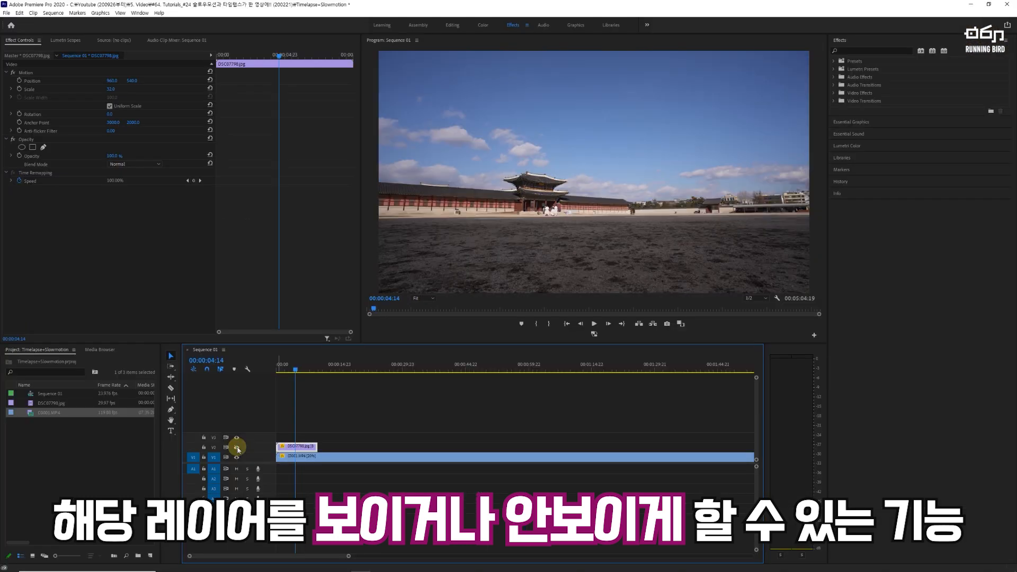
{"action": "left_click", "coordinate": [237, 448]}
{"action": "left_click", "coordinate": [237, 449]}
{"action": "left_click", "coordinate": [237, 449]}
Step: Move the playhead past the time-lapse clip to 00:00:22:18 and toggle track V1's output to check the slow-motion clip's visibility
{"action": "left_click", "coordinate": [371, 366]}
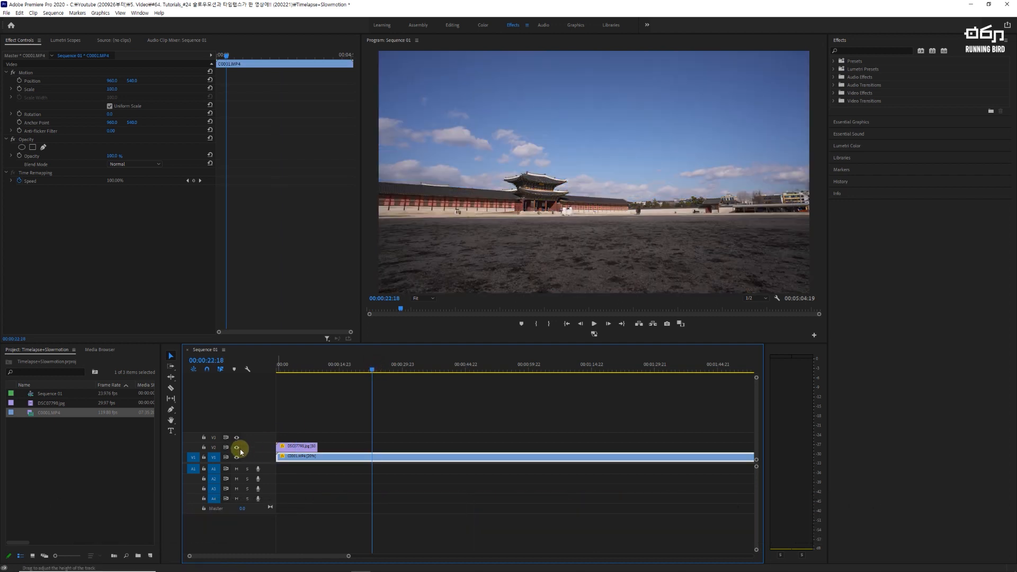
{"action": "left_click", "coordinate": [237, 459]}
{"action": "left_click", "coordinate": [236, 458]}
{"action": "left_click", "coordinate": [237, 459]}
{"action": "left_click", "coordinate": [237, 459]}
Step: Position the playhead at 00:00:06:08 over the time-lapse clip on V2 and select that clip
{"action": "left_click", "coordinate": [313, 365]}
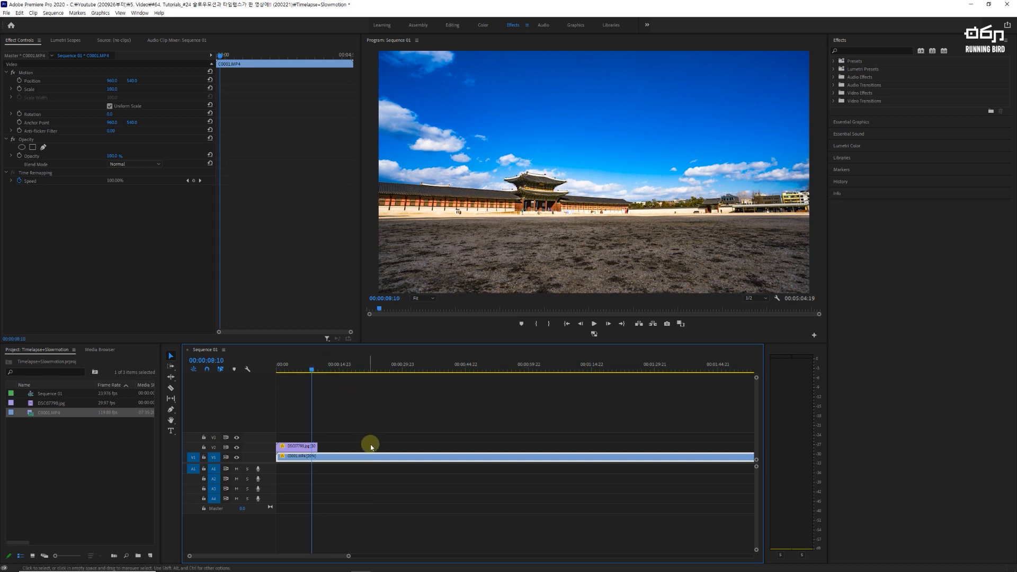
{"action": "scroll", "coordinate": [400, 376], "scroll_direction": "down", "scroll_amount": 2}
{"action": "left_click", "coordinate": [395, 366]}
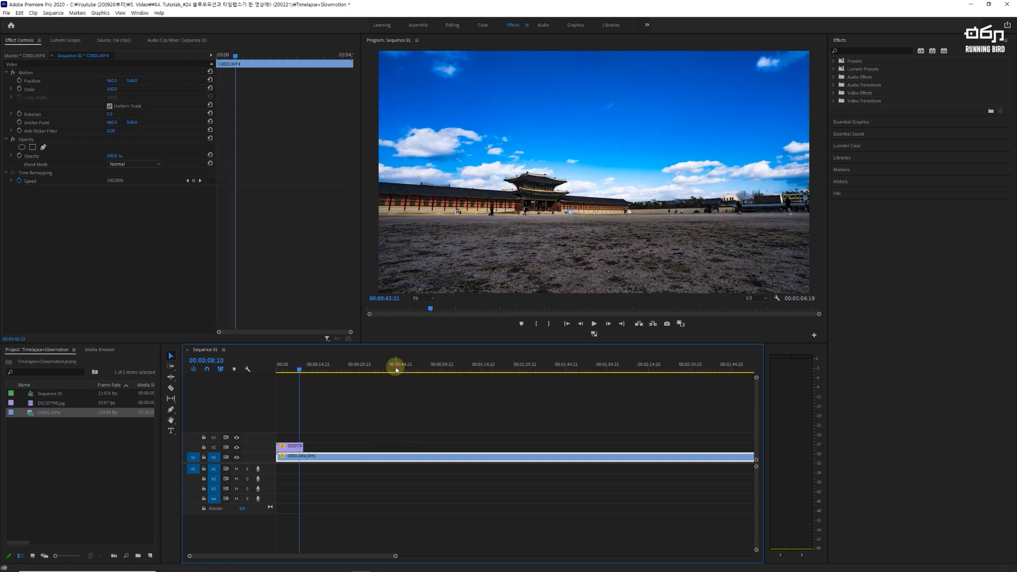
{"action": "scroll", "coordinate": [416, 408], "scroll_direction": "down", "scroll_amount": 2}
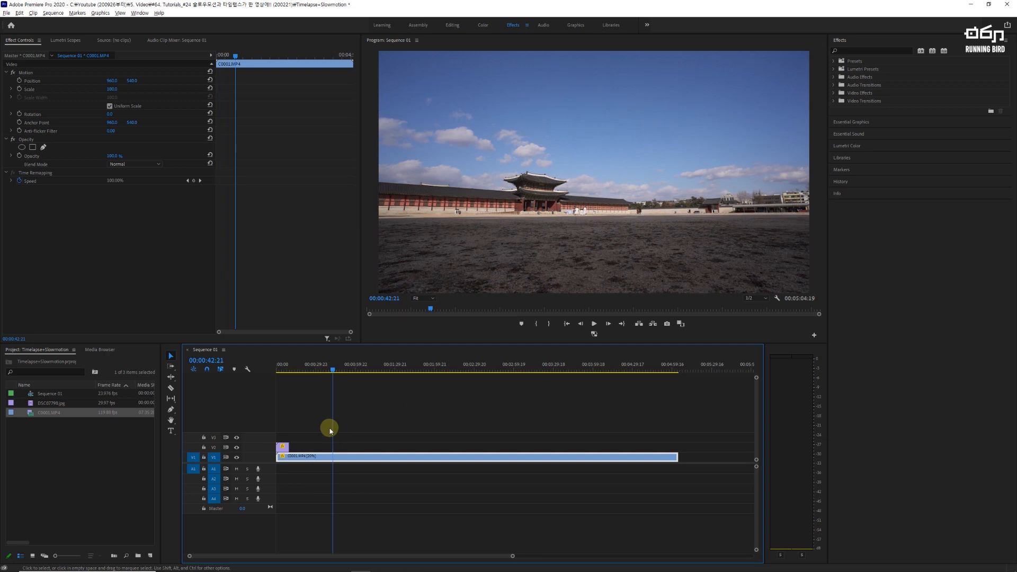
{"action": "left_click", "coordinate": [285, 365]}
{"action": "left_click", "coordinate": [283, 449]}
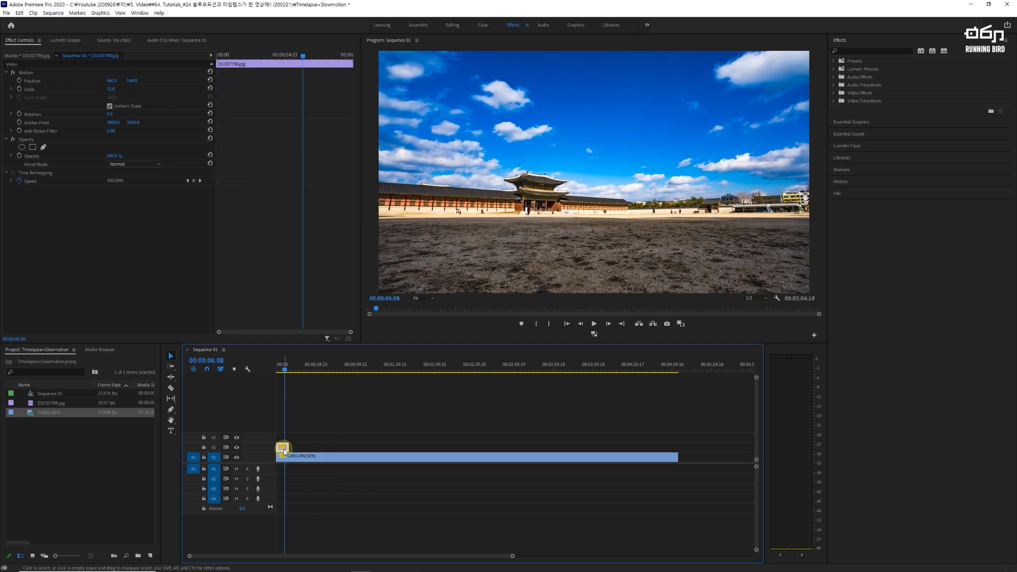
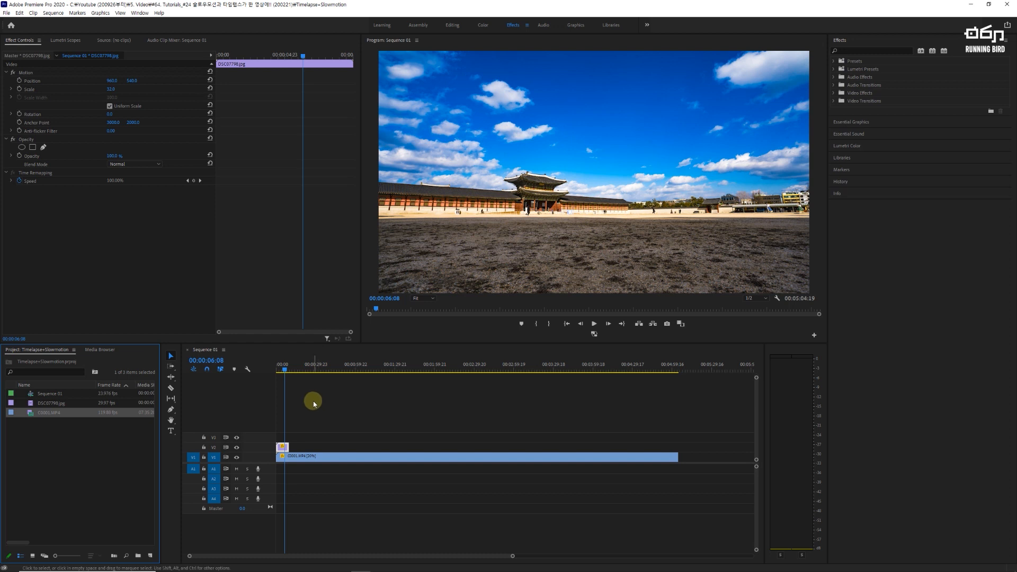
Step: Start a free-draw pen mask on the time-lapse clip's opacity and show the program monitor at 50%
{"action": "scroll", "coordinate": [313, 402], "scroll_direction": "up", "scroll_amount": 2}
{"action": "left_click_drag", "start_coordinate": [286, 557], "coordinate": [191, 557]}
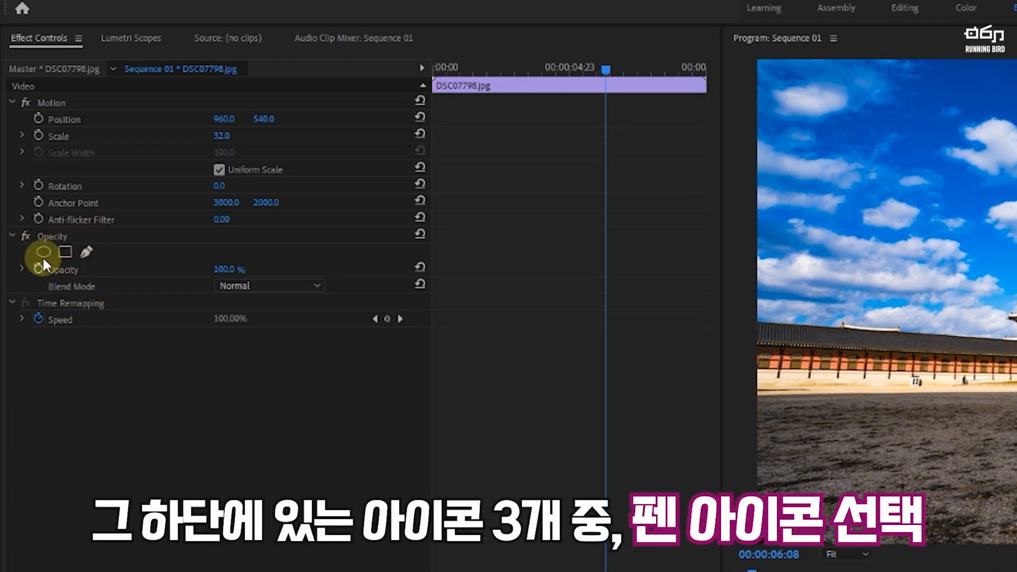
{"action": "left_click", "coordinate": [90, 252]}
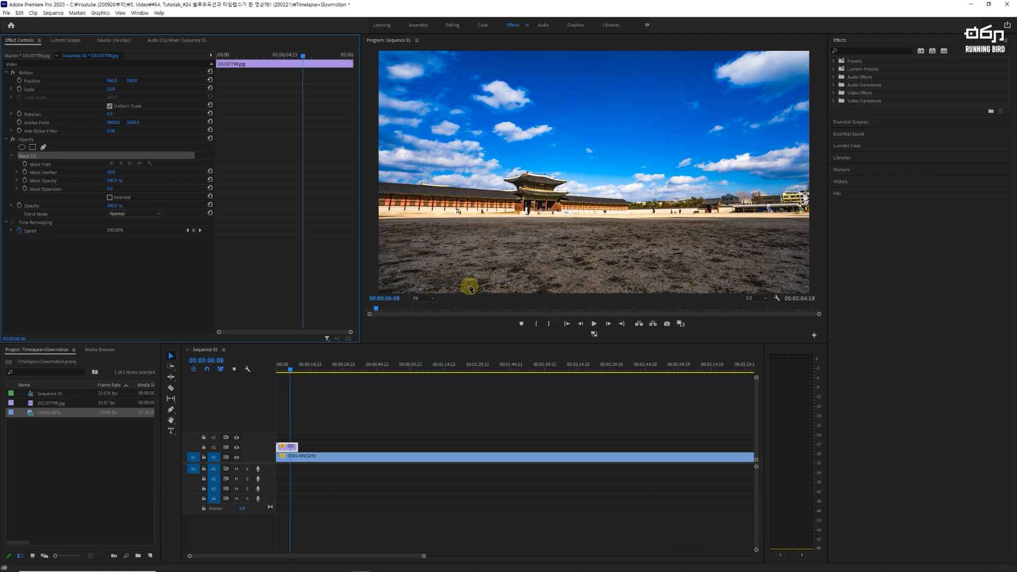
{"action": "left_click", "coordinate": [423, 299]}
{"action": "left_click", "coordinate": [423, 334]}
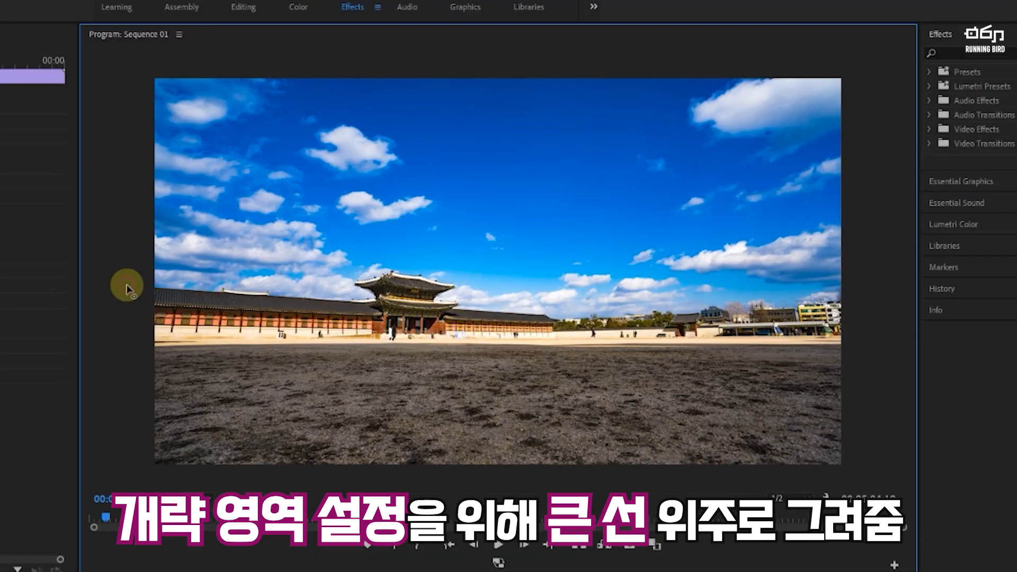
Step: Draw the mask's rough lower edge from outside the frame's left side along the wall roof, over the gate and to the right wall's end
{"action": "left_click", "coordinate": [127, 285]}
{"action": "left_click", "coordinate": [351, 301]}
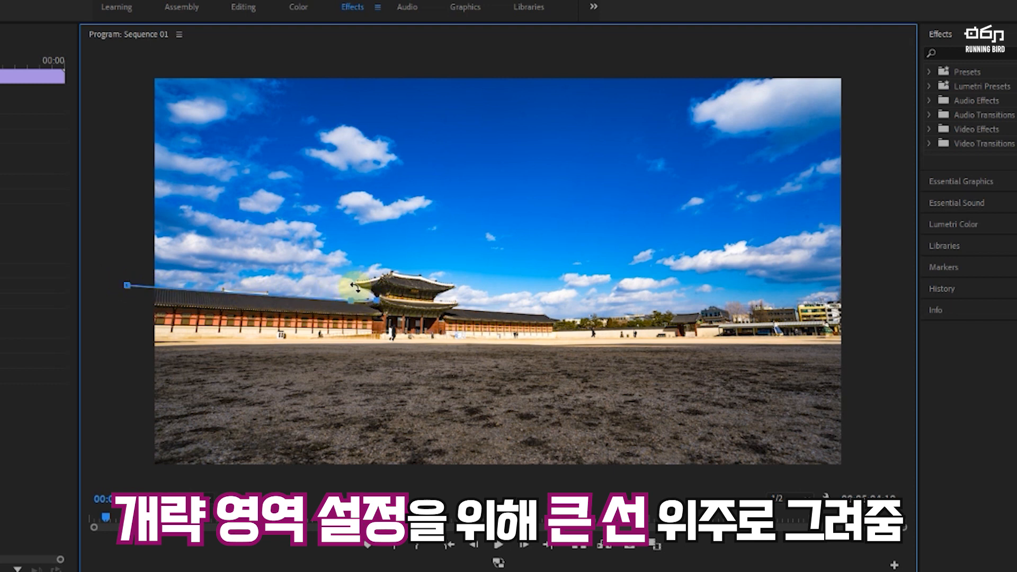
{"action": "left_click", "coordinate": [358, 282]}
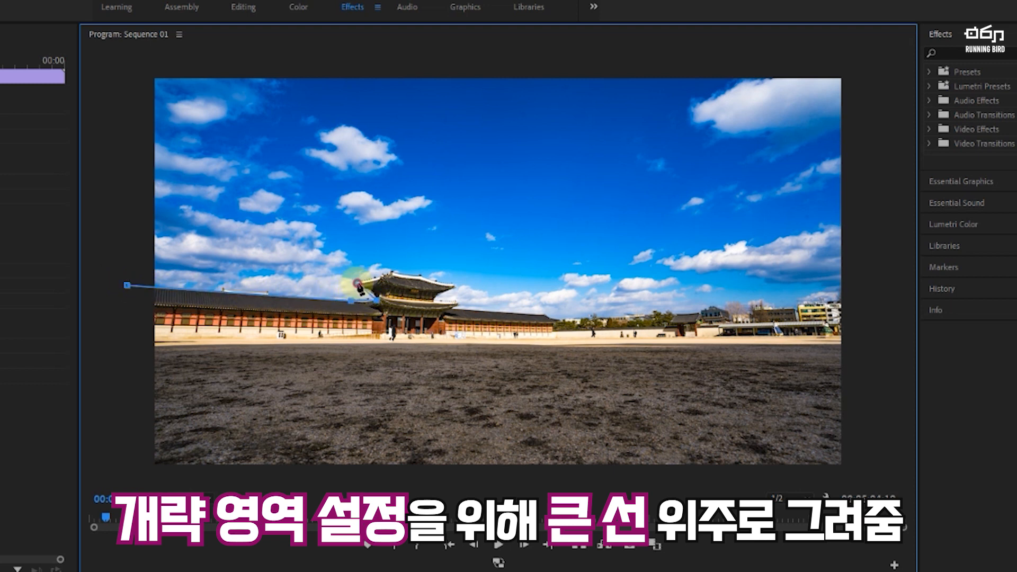
{"action": "left_click", "coordinate": [387, 270]}
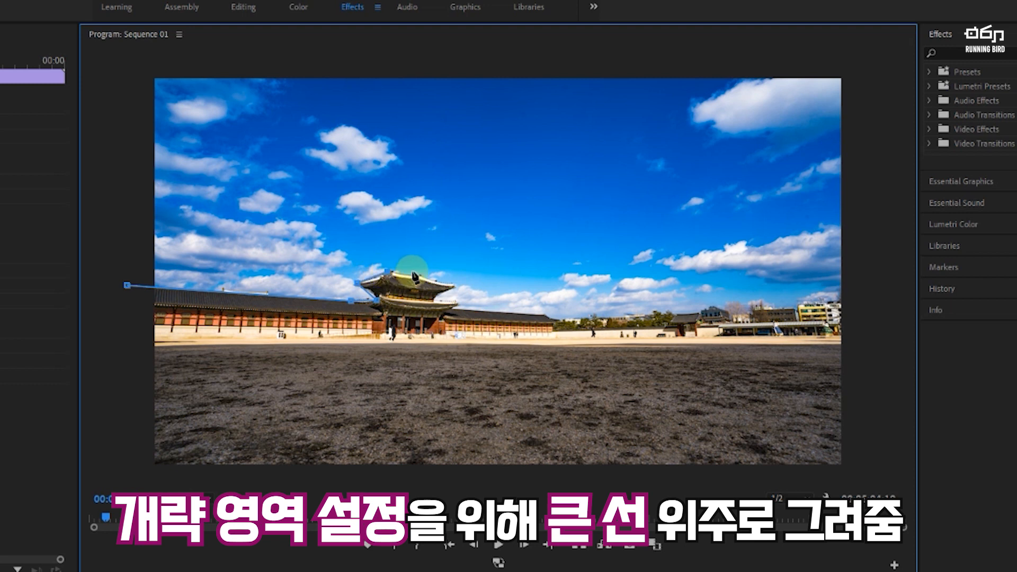
{"action": "left_click", "coordinate": [456, 286]}
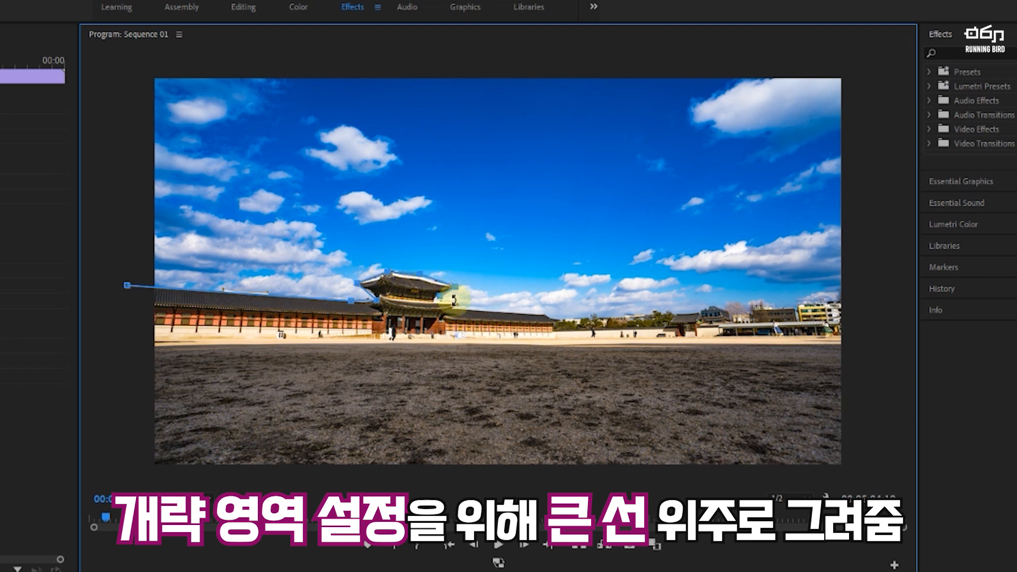
{"action": "left_click", "coordinate": [461, 303]}
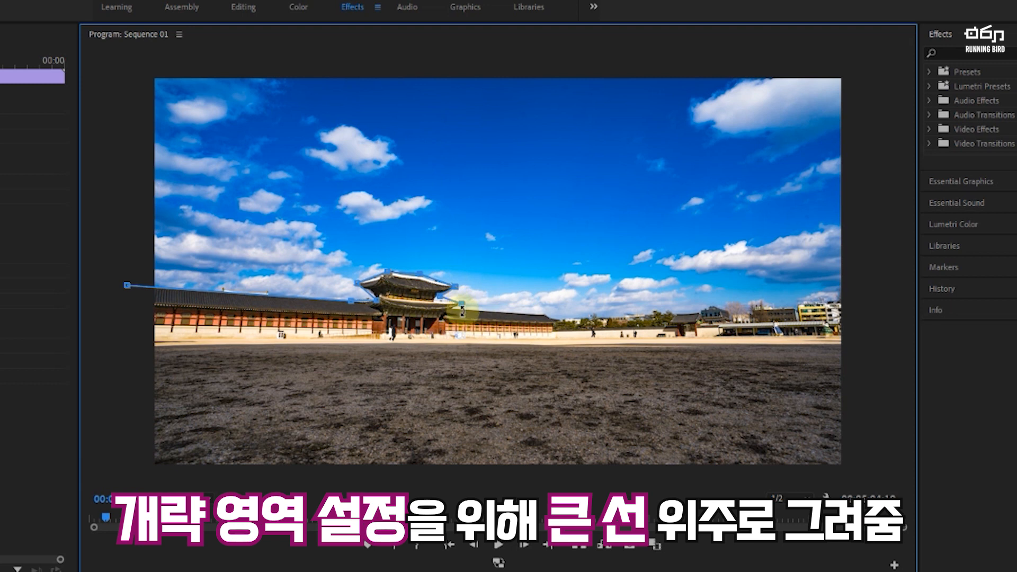
{"action": "left_click", "coordinate": [539, 314]}
{"action": "left_click", "coordinate": [560, 321]}
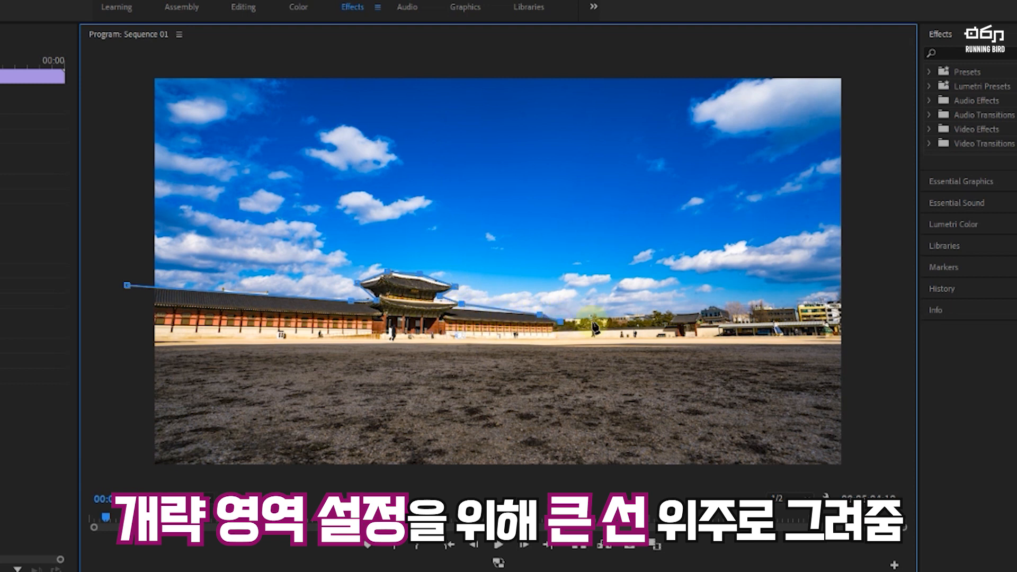
Step: Continue the mask edge along the distant buildings and close it around the sky outside the frame
{"action": "left_click", "coordinate": [703, 312]}
{"action": "left_click", "coordinate": [755, 311]}
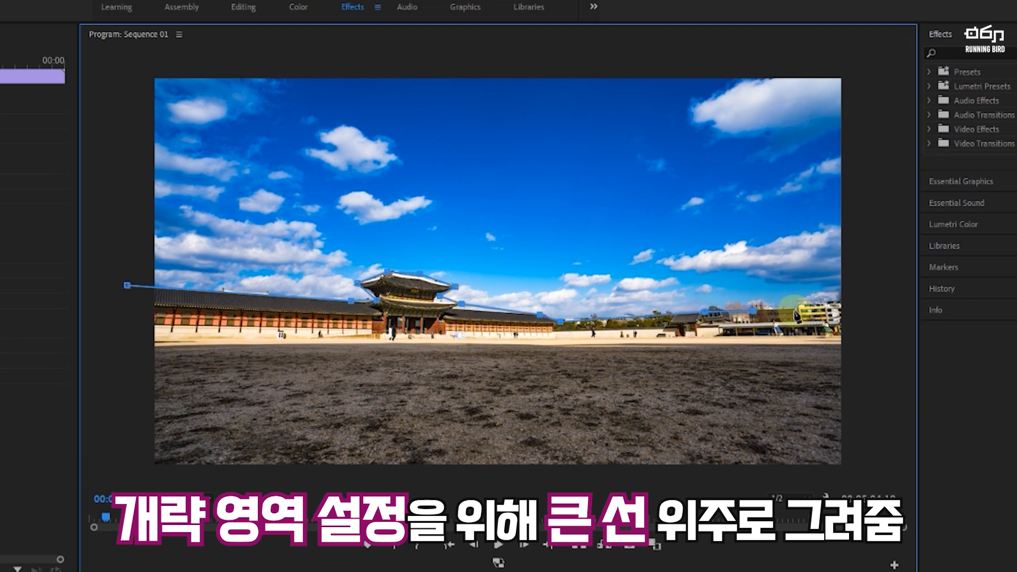
{"action": "left_click", "coordinate": [803, 306]}
{"action": "left_click", "coordinate": [858, 302]}
{"action": "left_click", "coordinate": [861, 63]}
{"action": "left_click", "coordinate": [122, 60]}
{"action": "left_click", "coordinate": [127, 285]}
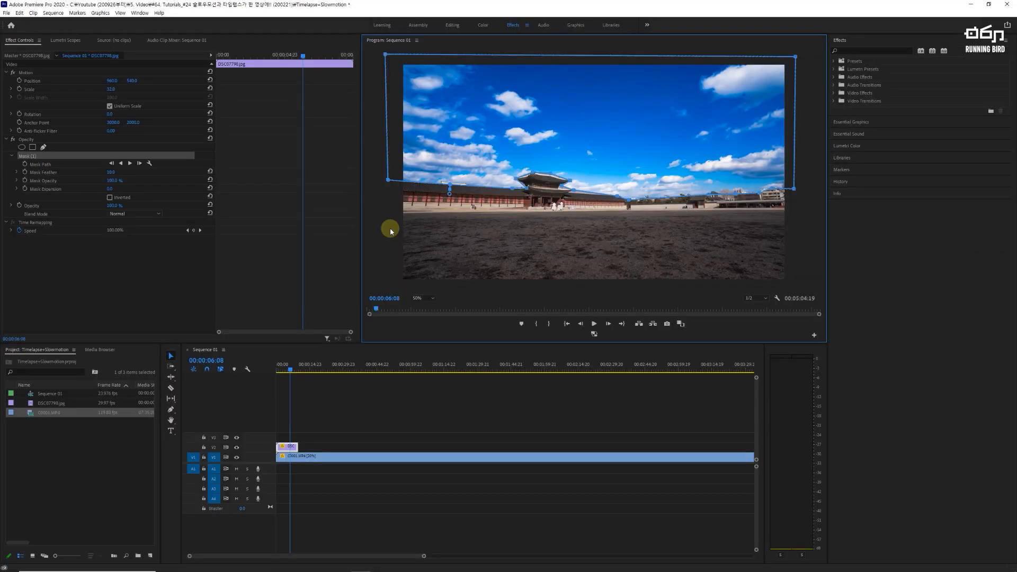
Step: Fit the mask point where the left wall's roof meets the gate to the roof edge at 150% magnification
{"action": "left_click", "coordinate": [430, 298]}
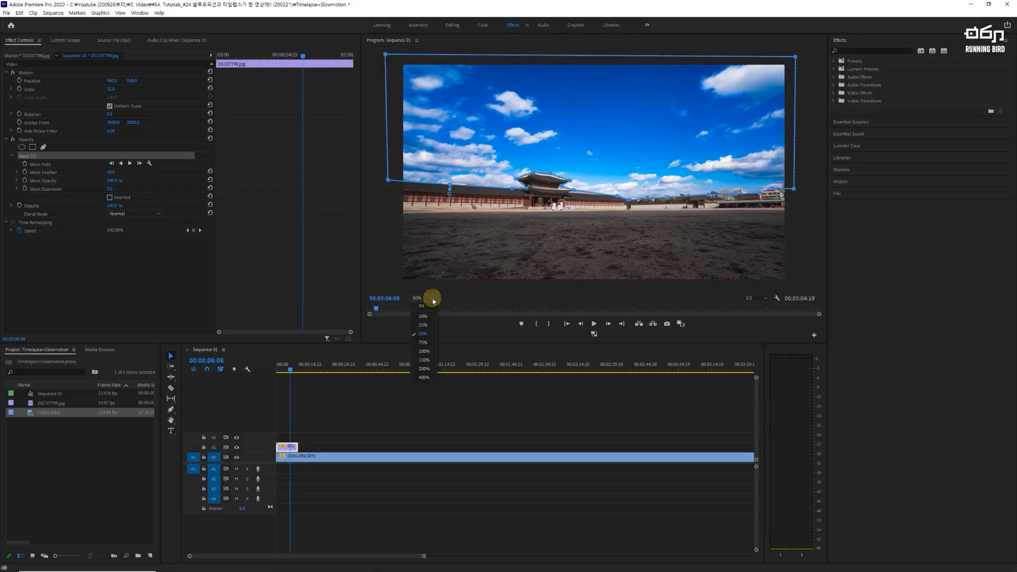
{"action": "left_click", "coordinate": [425, 359]}
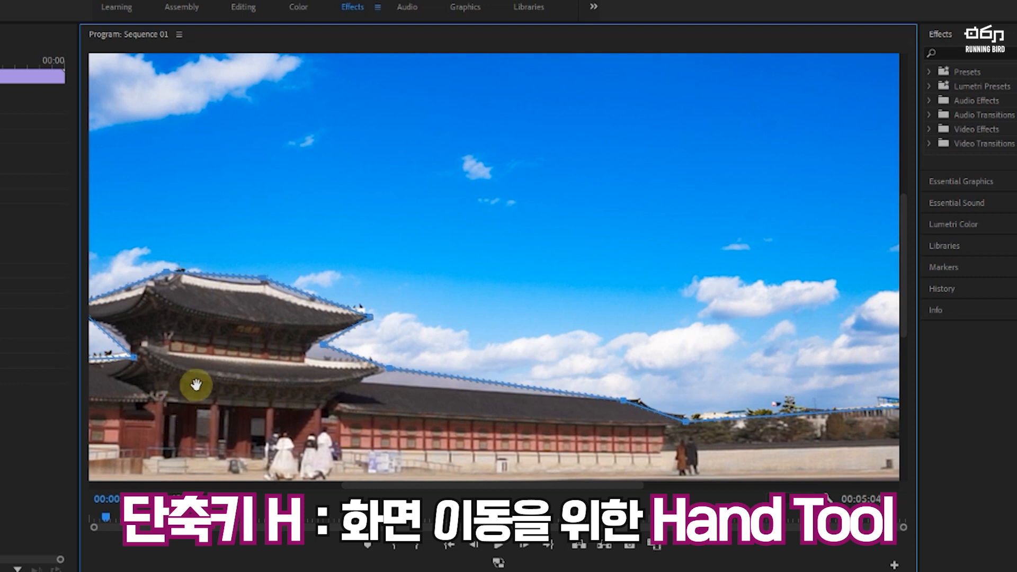
{"action": "left_click_drag", "start_coordinate": [155, 427], "coordinate": [475, 346]}
{"action": "left_click_drag", "start_coordinate": [261, 389], "coordinate": [557, 396]}
{"action": "left_click_drag", "start_coordinate": [250, 345], "coordinate": [280, 420]}
{"action": "left_click_drag", "start_coordinate": [198, 392], "coordinate": [282, 375]}
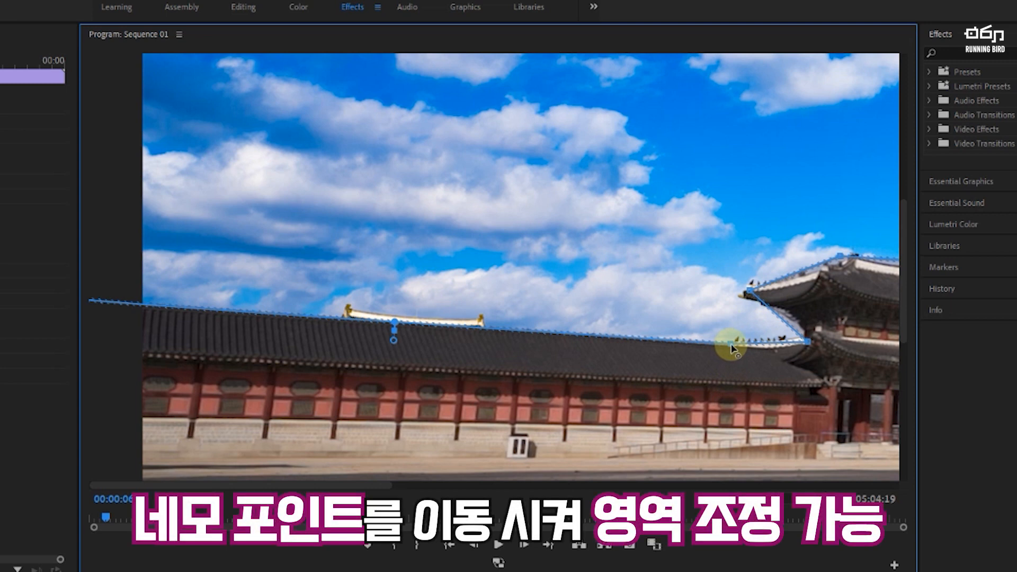
{"action": "mouse_move", "coordinate": [731, 346]}
{"action": "left_mouse_down"}
{"action": "mouse_move", "coordinate": [678, 369]}
{"action": "mouse_move", "coordinate": [674, 318]}
{"action": "mouse_move", "coordinate": [715, 378]}
{"action": "mouse_move", "coordinate": [718, 324]}
{"action": "mouse_move", "coordinate": [733, 348]}
{"action": "left_mouse_up"}
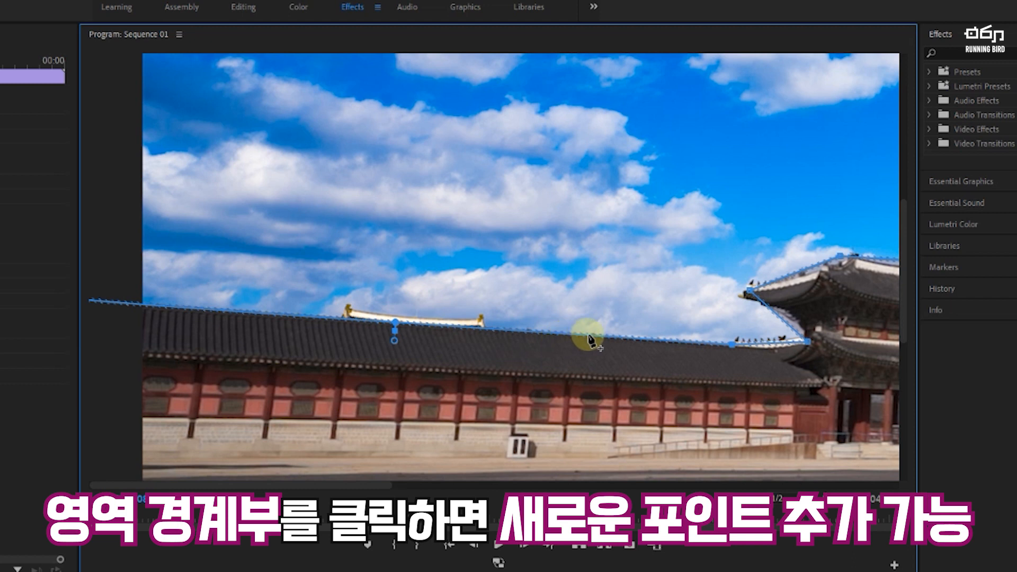
Step: Add mask points around the ridge ornament on the left wall's roof and adjust the mask curve along the ridge
{"action": "left_click", "coordinate": [485, 332]}
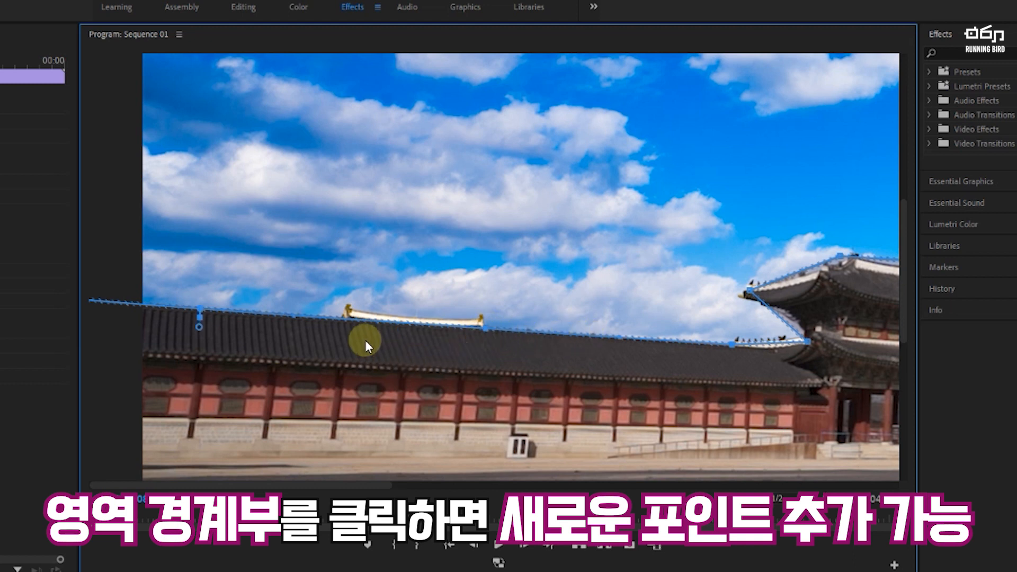
{"action": "left_click", "coordinate": [339, 320]}
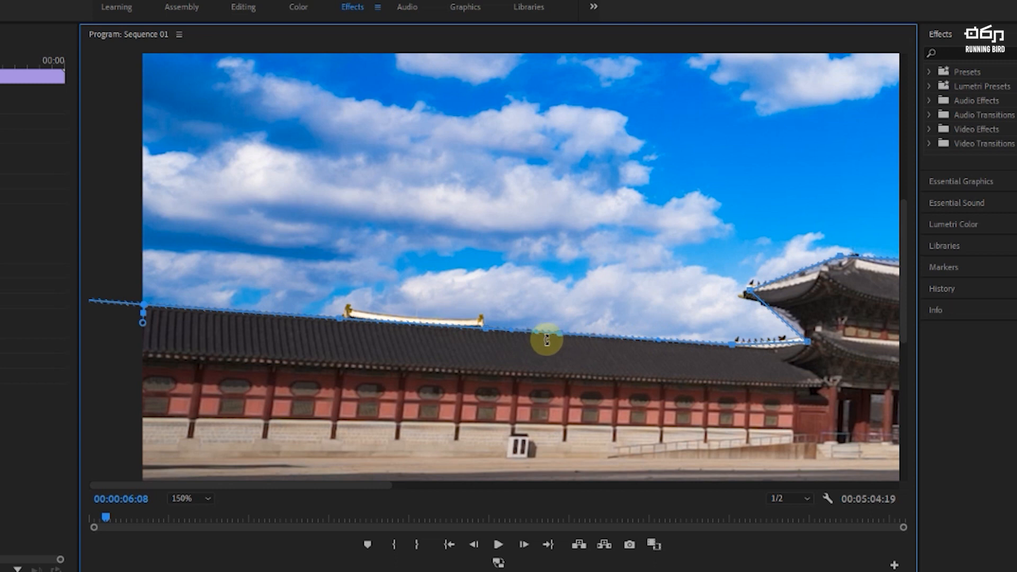
{"action": "mouse_move", "coordinate": [536, 336]}
{"action": "left_mouse_down"}
{"action": "mouse_move", "coordinate": [541, 322]}
{"action": "mouse_move", "coordinate": [538, 335]}
{"action": "left_mouse_up"}
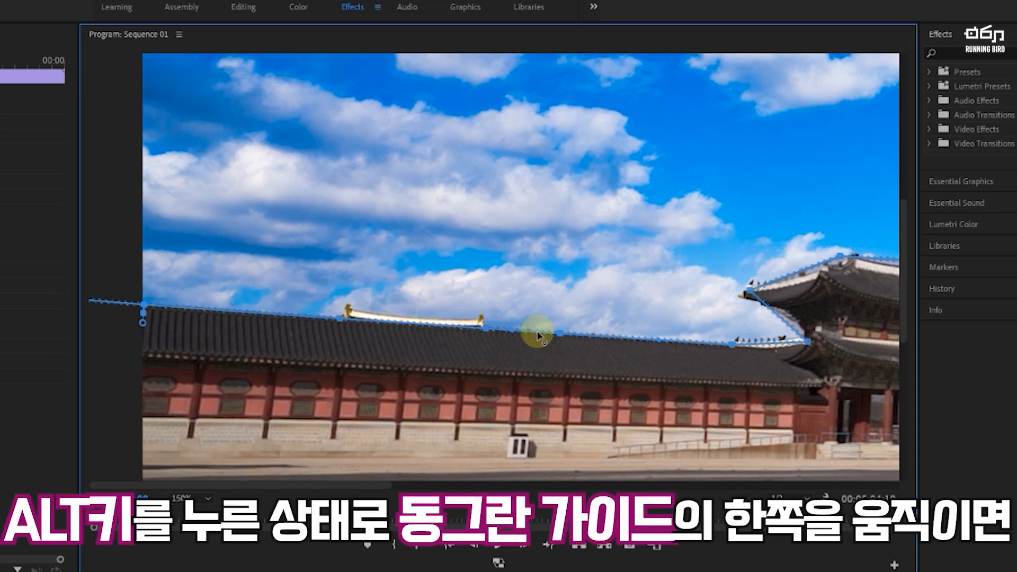
{"action": "mouse_move", "coordinate": [539, 334]}
{"action": "left_mouse_down"}
{"action": "mouse_move", "coordinate": [540, 324]}
{"action": "mouse_move", "coordinate": [533, 361]}
{"action": "mouse_move", "coordinate": [532, 317]}
{"action": "mouse_move", "coordinate": [533, 334]}
{"action": "left_mouse_up"}
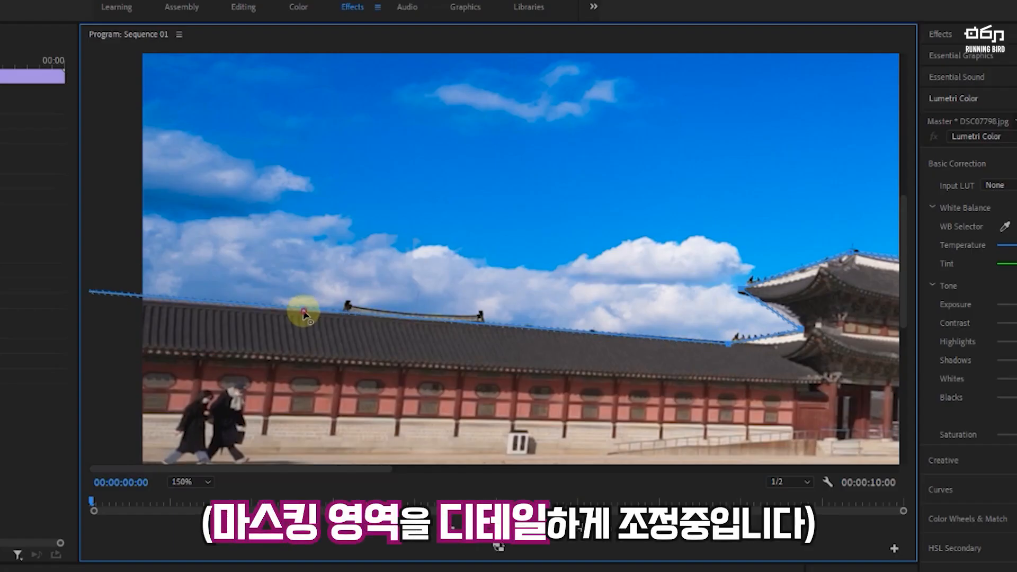
{"action": "left_click_drag", "start_coordinate": [485, 196], "coordinate": [584, 200]}
Step: Refine the mask points around the gate's two-tier roof and where it meets the right wall
{"action": "left_click_drag", "start_coordinate": [189, 470], "coordinate": [358, 470]}
{"action": "left_click_drag", "start_coordinate": [286, 290], "coordinate": [281, 293]}
{"action": "mouse_move", "coordinate": [399, 252]}
{"action": "left_mouse_down"}
{"action": "mouse_move", "coordinate": [381, 260]}
{"action": "mouse_move", "coordinate": [398, 251]}
{"action": "left_mouse_up"}
{"action": "left_click", "coordinate": [441, 260]}
{"action": "left_click", "coordinate": [531, 282]}
{"action": "left_click_drag", "start_coordinate": [582, 300], "coordinate": [578, 289]}
{"action": "left_click_drag", "start_coordinate": [539, 328], "coordinate": [535, 321]}
{"action": "left_click", "coordinate": [614, 353]}
{"action": "mouse_move", "coordinate": [601, 348]}
{"action": "left_mouse_down"}
{"action": "mouse_move", "coordinate": [589, 340]}
{"action": "mouse_move", "coordinate": [602, 351]}
{"action": "left_mouse_up"}
{"action": "left_click_drag", "start_coordinate": [624, 360], "coordinate": [577, 363]}
Step: Add and reposition mask points along the tree line beyond the right wall's end
{"action": "left_click_drag", "start_coordinate": [440, 470], "coordinate": [588, 470]}
{"action": "left_click_drag", "start_coordinate": [456, 386], "coordinate": [460, 381]}
{"action": "left_click", "coordinate": [477, 391]}
{"action": "left_click", "coordinate": [534, 395]}
{"action": "left_click", "coordinate": [588, 391]}
{"action": "left_click", "coordinate": [623, 389]}
{"action": "left_click", "coordinate": [602, 389]}
{"action": "left_click_drag", "start_coordinate": [608, 389], "coordinate": [607, 377]}
{"action": "left_click_drag", "start_coordinate": [622, 390], "coordinate": [619, 378]}
{"action": "left_click", "coordinate": [654, 391]}
{"action": "left_click_drag", "start_coordinate": [699, 386], "coordinate": [699, 379]}
{"action": "left_click_drag", "start_coordinate": [737, 383], "coordinate": [787, 369]}
{"action": "left_click", "coordinate": [776, 381]}
{"action": "left_click_drag", "start_coordinate": [805, 381], "coordinate": [829, 369]}
{"action": "left_click", "coordinate": [812, 375]}
{"action": "left_click", "coordinate": [820, 377]}
{"action": "left_click", "coordinate": [841, 374]}
Step: Add and reposition mask points along the rooftops and buildings at the frame's right end
{"action": "left_click_drag", "start_coordinate": [559, 469], "coordinate": [736, 470]}
{"action": "left_click", "coordinate": [377, 378]}
{"action": "left_click", "coordinate": [414, 378]}
{"action": "left_click", "coordinate": [455, 373]}
{"action": "left_click_drag", "start_coordinate": [462, 373], "coordinate": [481, 357]}
{"action": "left_click_drag", "start_coordinate": [563, 380], "coordinate": [532, 342]}
{"action": "left_click_drag", "start_coordinate": [574, 354], "coordinate": [568, 342]}
{"action": "left_click_drag", "start_coordinate": [619, 364], "coordinate": [592, 360]}
{"action": "left_click_drag", "start_coordinate": [606, 361], "coordinate": [636, 335]}
{"action": "left_click", "coordinate": [654, 349]}
{"action": "left_click", "coordinate": [687, 359]}
{"action": "left_click_drag", "start_coordinate": [687, 360], "coordinate": [676, 364]}
{"action": "left_click", "coordinate": [703, 361]}
{"action": "left_click_drag", "start_coordinate": [731, 364], "coordinate": [764, 342]}
{"action": "left_click_drag", "start_coordinate": [794, 351], "coordinate": [784, 335]}
{"action": "left_click_drag", "start_coordinate": [813, 344], "coordinate": [845, 334]}
{"action": "left_click", "coordinate": [827, 338]}
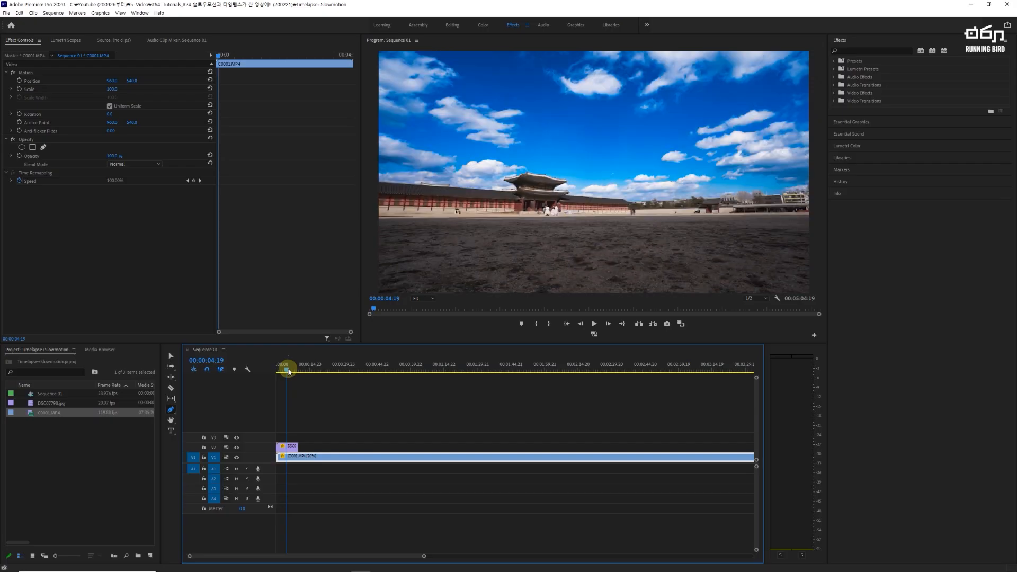
Step: Cut the slow-motion clip on V1 at 00:02:48:23 and delete the part before the cut
{"action": "left_click", "coordinate": [288, 371]}
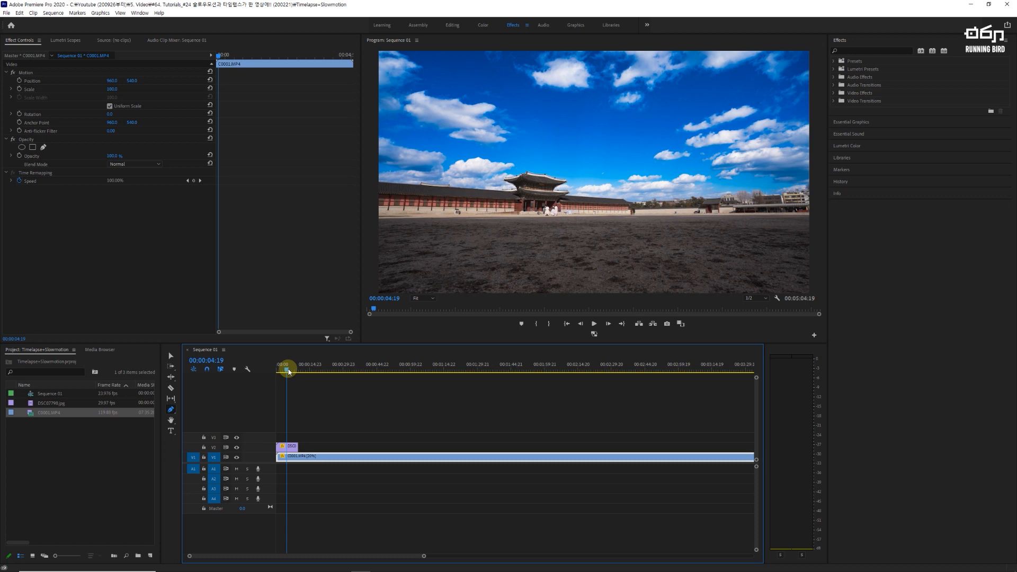
{"action": "left_click", "coordinate": [170, 354]}
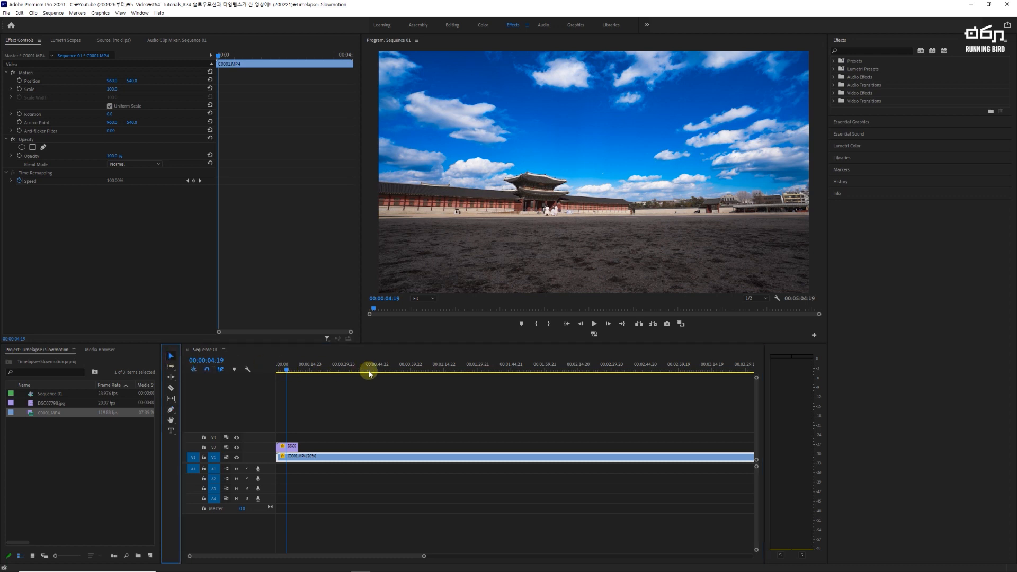
{"action": "key", "text": "minus"}
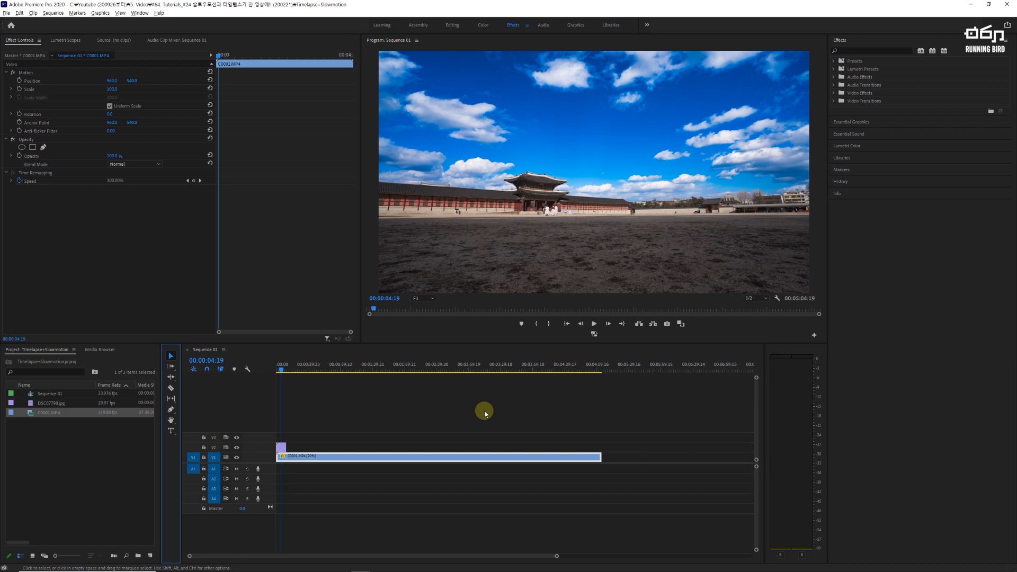
{"action": "left_click", "coordinate": [451, 368]}
{"action": "left_click_drag", "start_coordinate": [453, 369], "coordinate": [459, 369]}
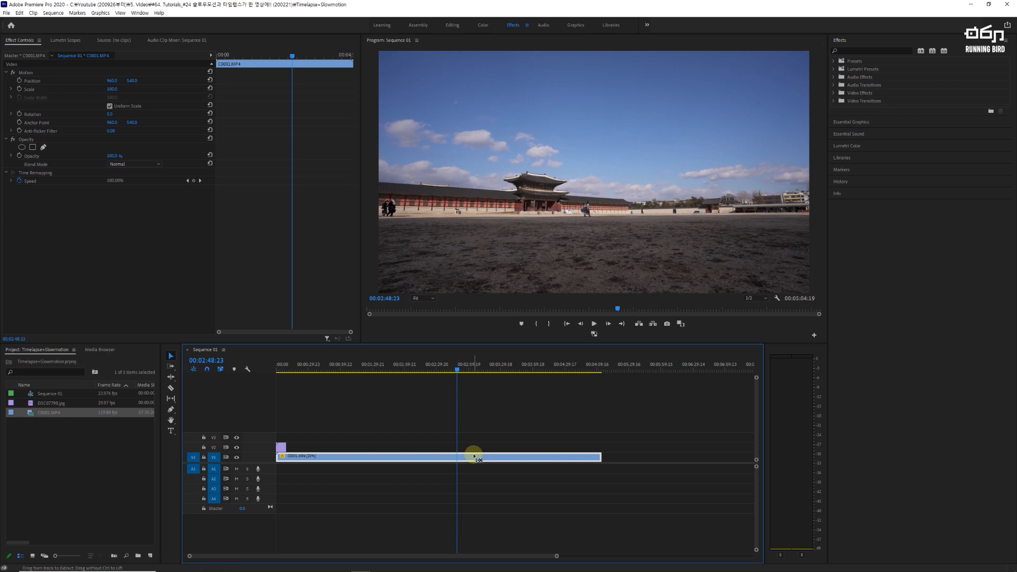
{"action": "key", "text": "ctrl+k"}
{"action": "left_click", "coordinate": [372, 456]}
{"action": "key", "text": "Delete"}
Step: Move the remaining slow-motion clip on V1 to the start of the sequence
{"action": "left_click_drag", "start_coordinate": [481, 456], "coordinate": [281, 458]}
{"action": "key", "text": "backslash"}
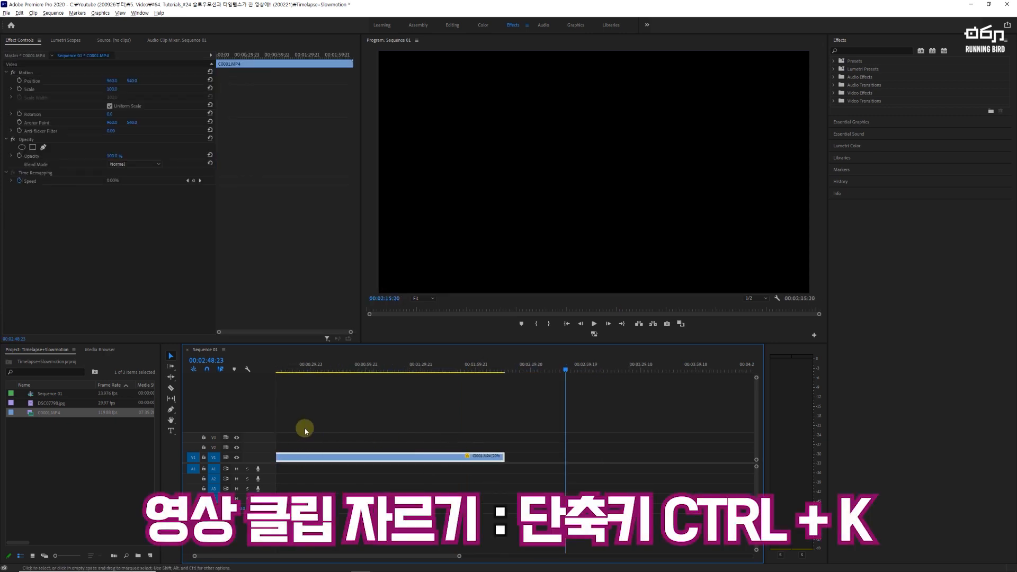
{"action": "left_click_drag", "start_coordinate": [291, 556], "coordinate": [233, 557]}
Step: Cut the slow-motion clip at 00:00:10:00, where the time-lapse clip ends, and delete the part after it
{"action": "left_click", "coordinate": [329, 366]}
{"action": "left_click_drag", "start_coordinate": [329, 365], "coordinate": [310, 366]}
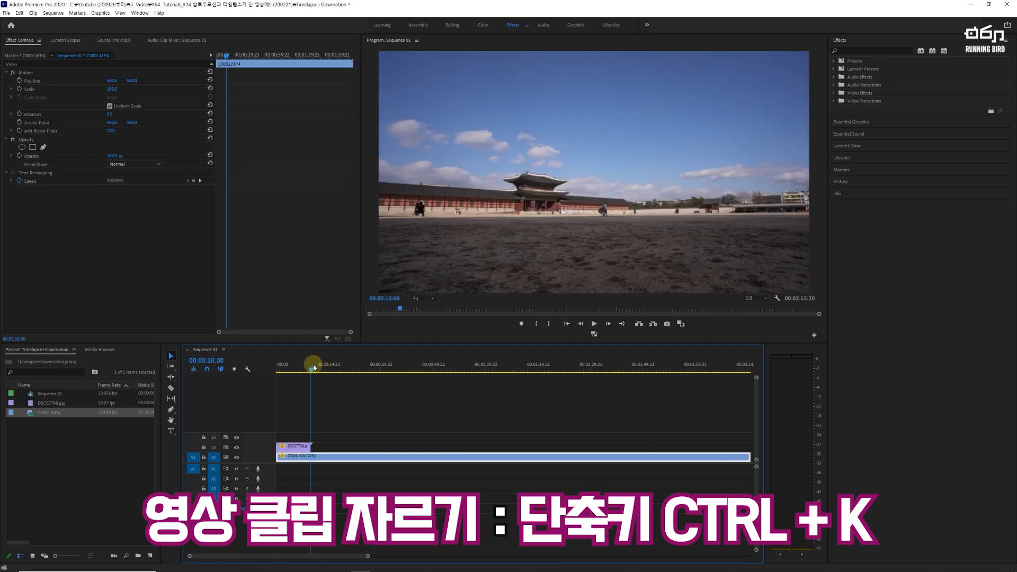
{"action": "left_click_drag", "start_coordinate": [315, 370], "coordinate": [316, 421]}
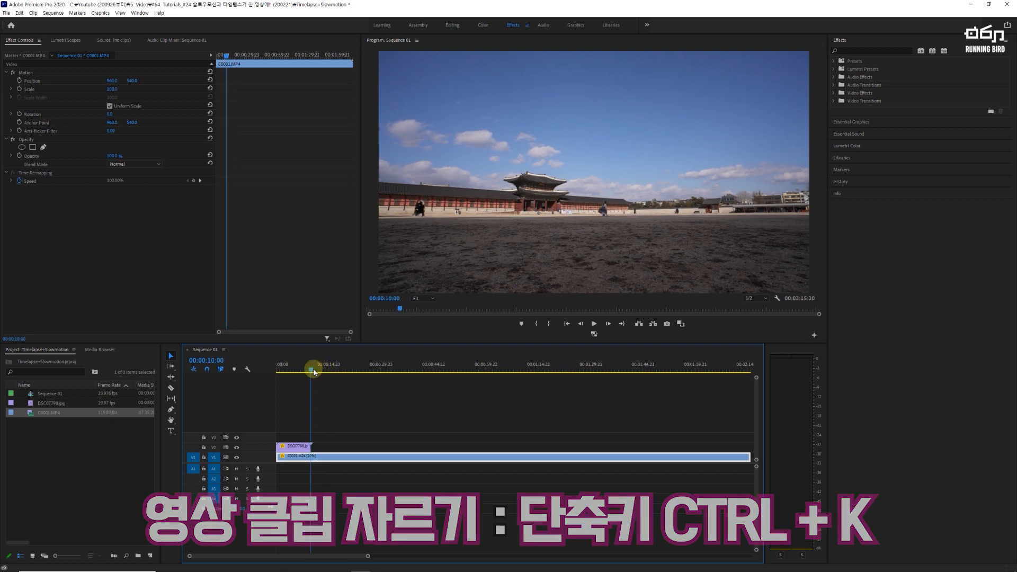
{"action": "key", "text": "ctrl+k"}
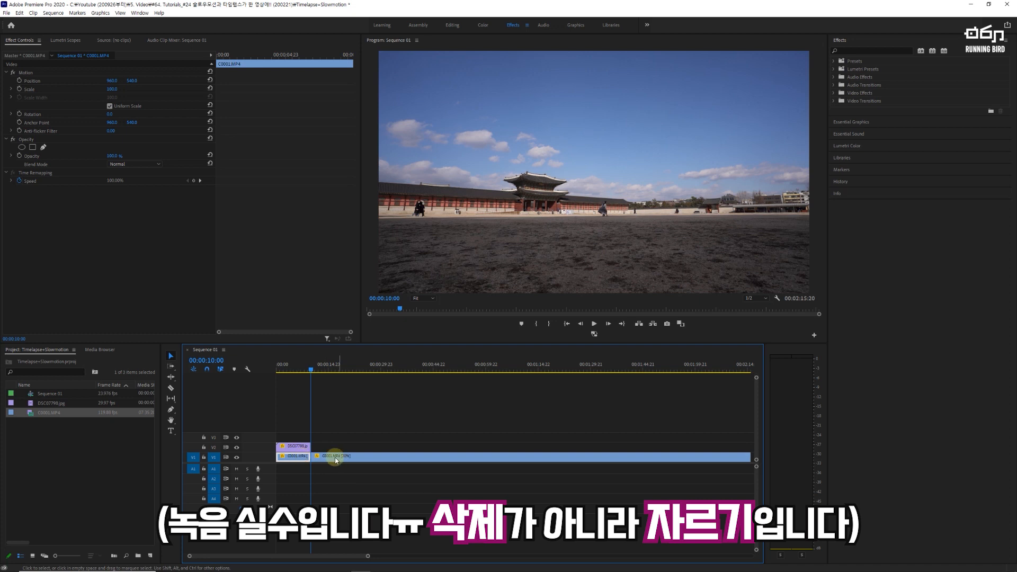
{"action": "left_click", "coordinate": [330, 457]}
{"action": "key", "text": "Delete"}
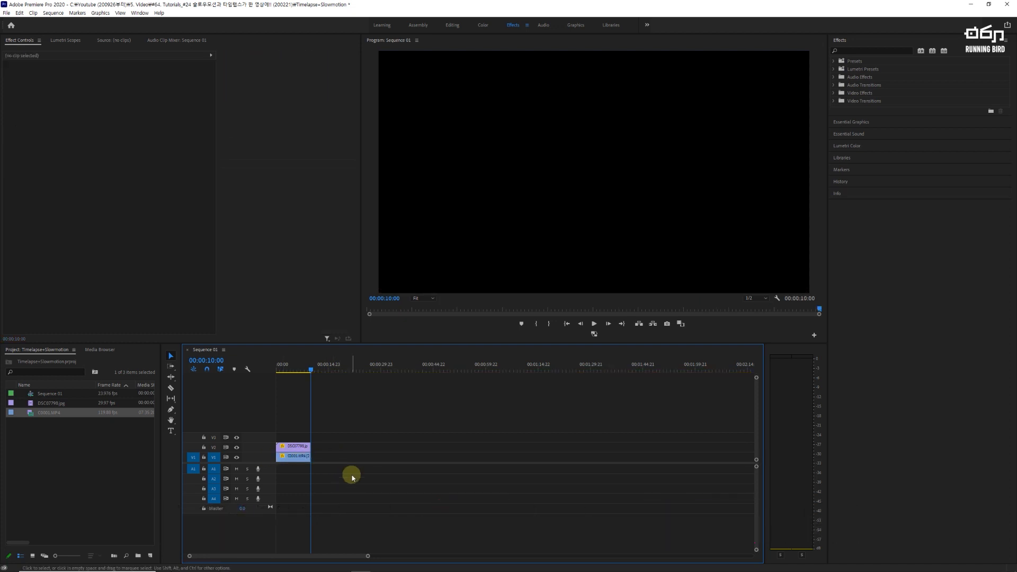
Step: Using Lumetri Color and the scopes, set the slow-motion clip's contrast to -5 and raise its highlights, shadows, whites and blacks
{"action": "left_click", "coordinate": [296, 370]}
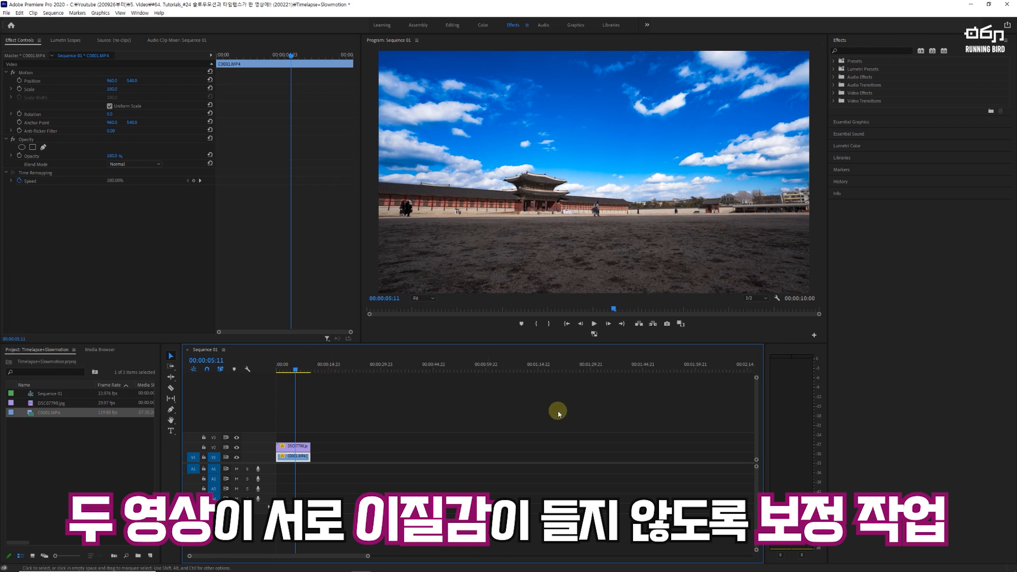
{"action": "left_click", "coordinate": [856, 145]}
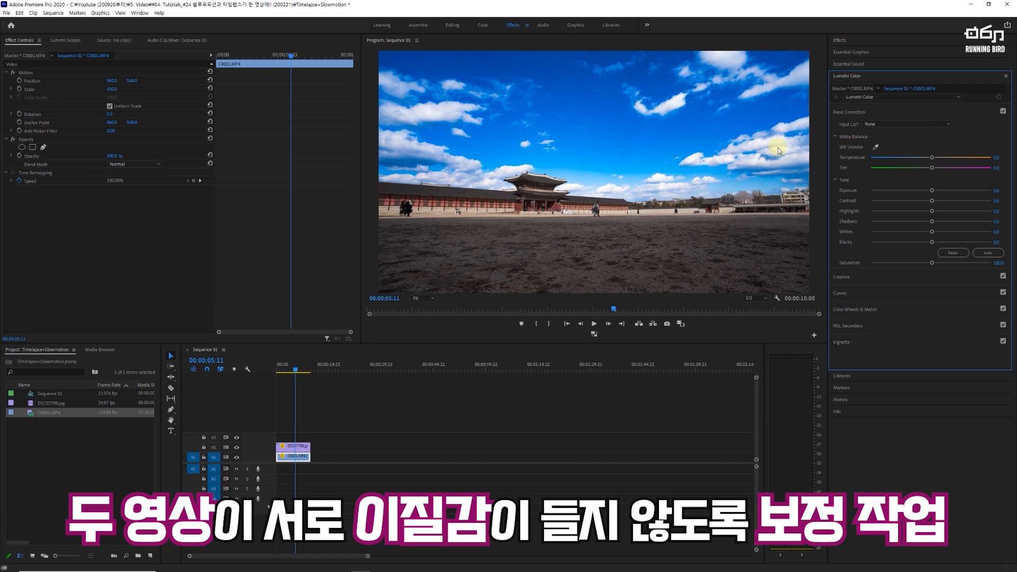
{"action": "left_click", "coordinate": [66, 41]}
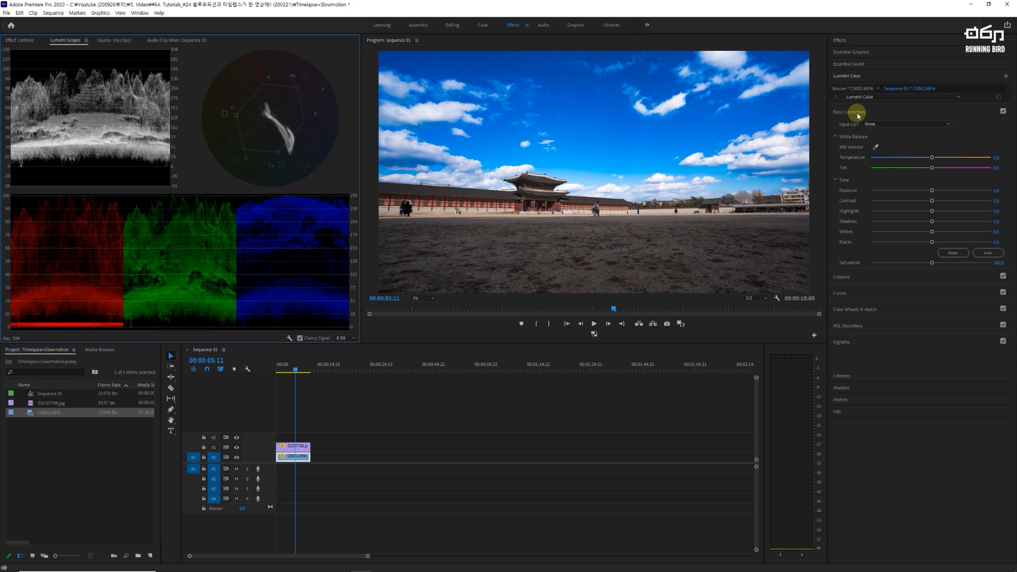
{"action": "left_click", "coordinate": [997, 201]}
{"action": "type", "text": "-5"}
{"action": "key", "text": "Return"}
{"action": "left_click_drag", "start_coordinate": [932, 211], "coordinate": [933, 242]}
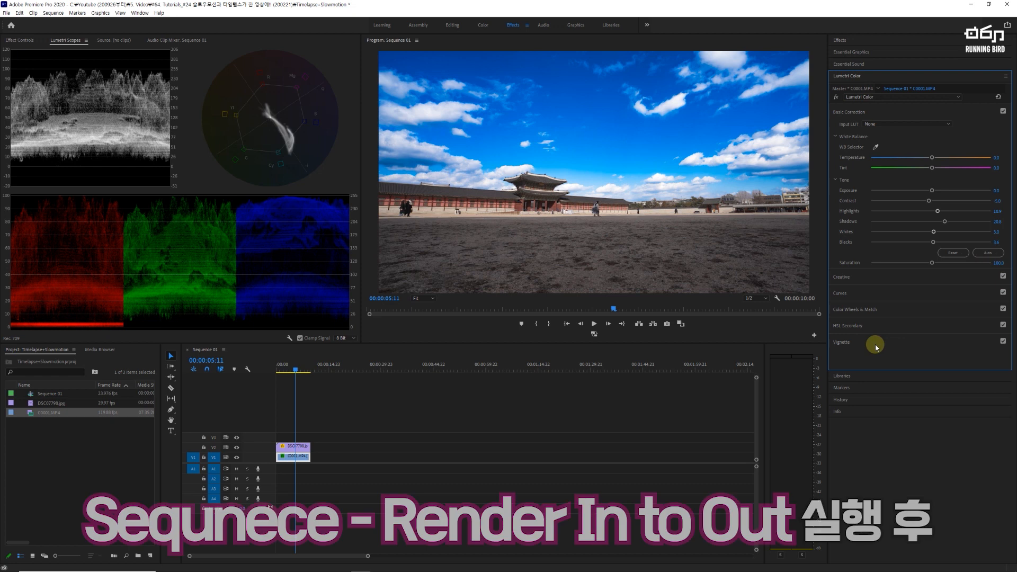
Step: Render the sequence from In to Out and return the playhead to 00:00:00:00
{"action": "left_click", "coordinate": [297, 412]}
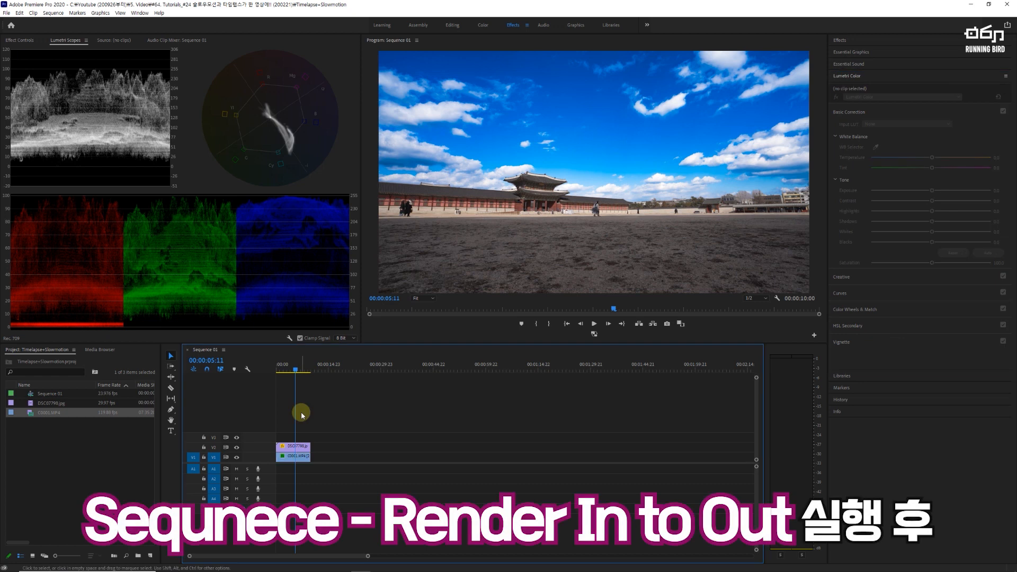
{"action": "left_click", "coordinate": [53, 13]}
{"action": "left_click", "coordinate": [60, 44]}
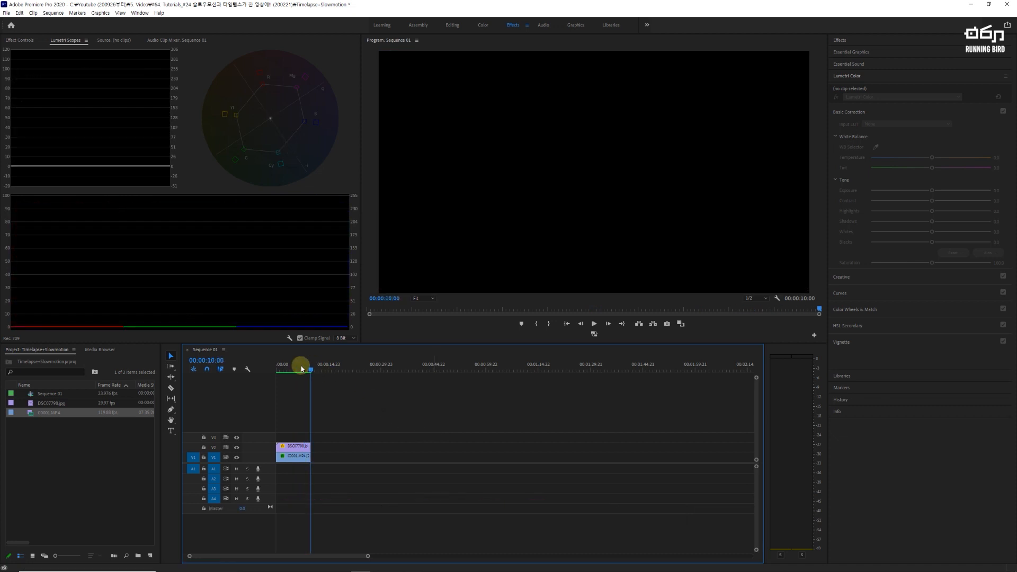
{"action": "left_click_drag", "start_coordinate": [301, 366], "coordinate": [258, 366]}
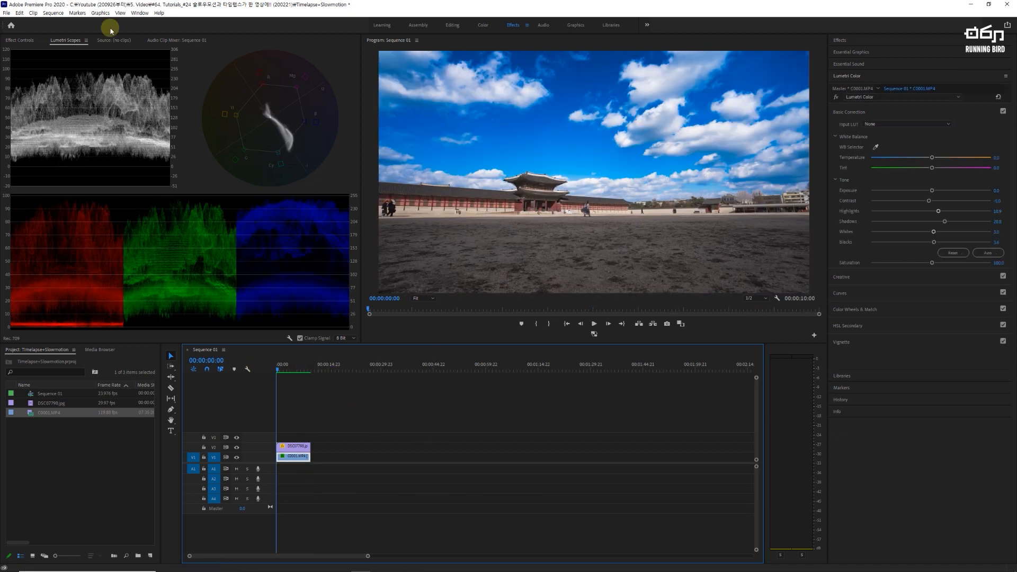
Step: Export the sequence as H.264 media with VBR, 2 pass bitrate encoding
{"action": "left_click", "coordinate": [7, 12]}
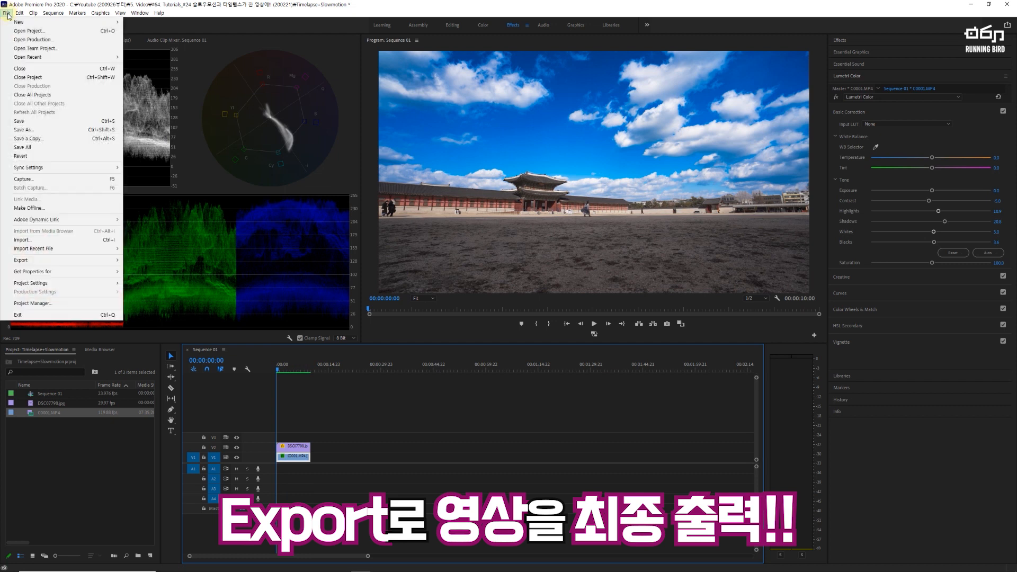
{"action": "mouse_move", "coordinate": [104, 264]}
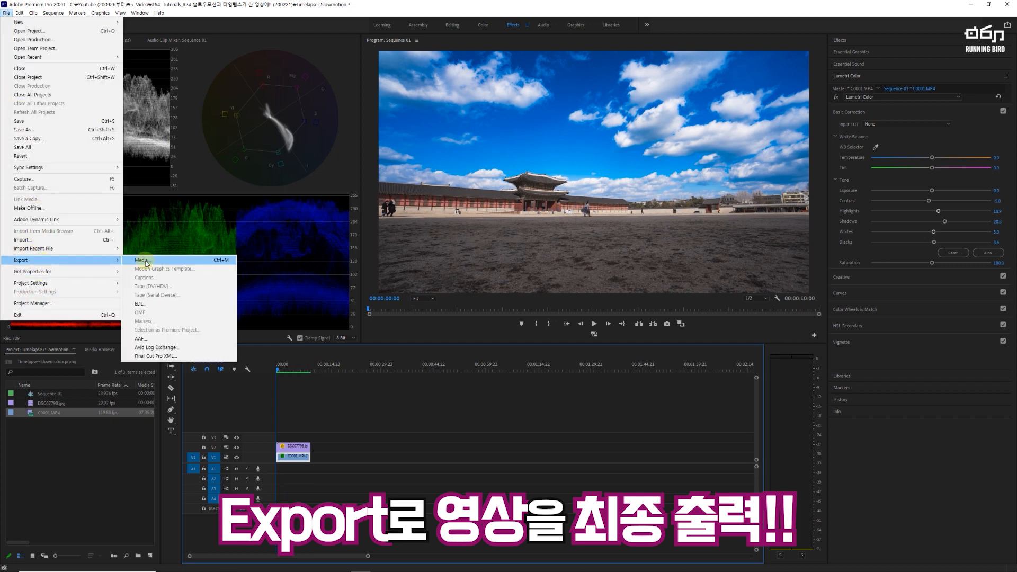
{"action": "left_click", "coordinate": [144, 260]}
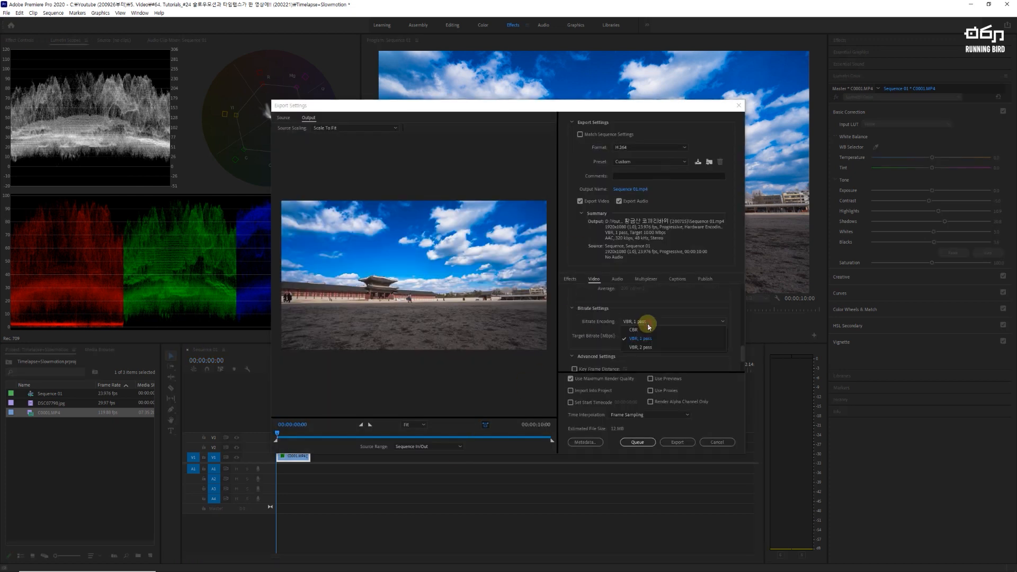
{"action": "left_click", "coordinate": [680, 444]}
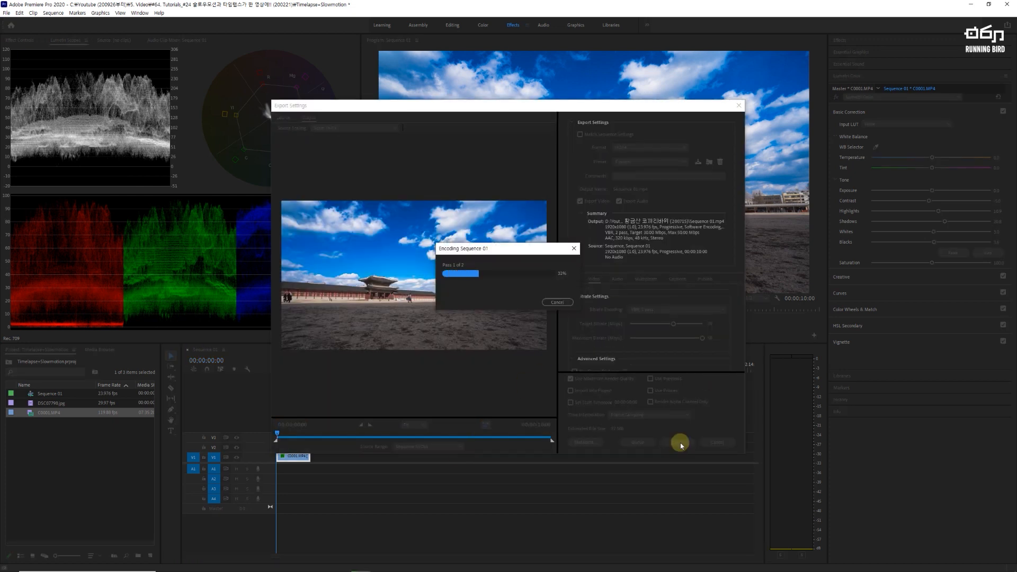